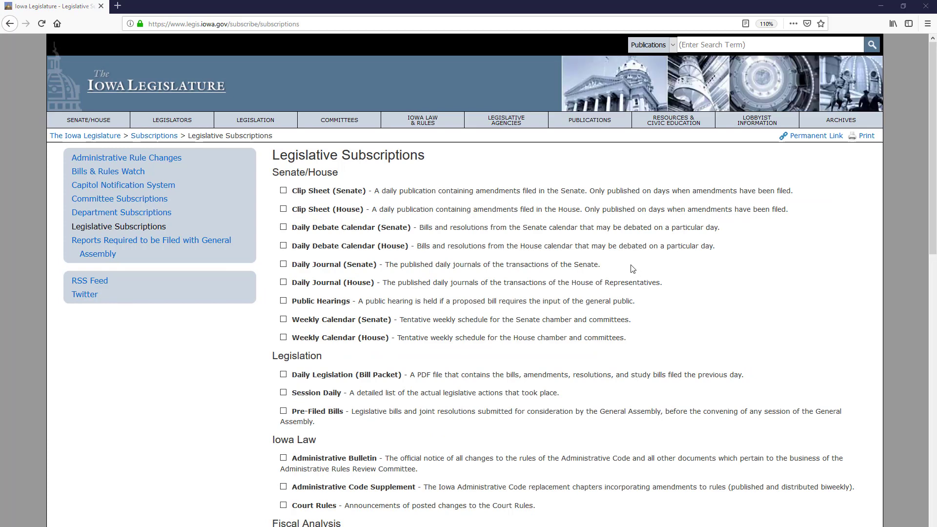
Step: Tick the House Daily Debate Calendar and the Senate and House Daily Journal subscriptions
{"action": "left_click", "coordinate": [283, 245]}
{"action": "left_click", "coordinate": [283, 264]}
{"action": "left_click", "coordinate": [284, 282]}
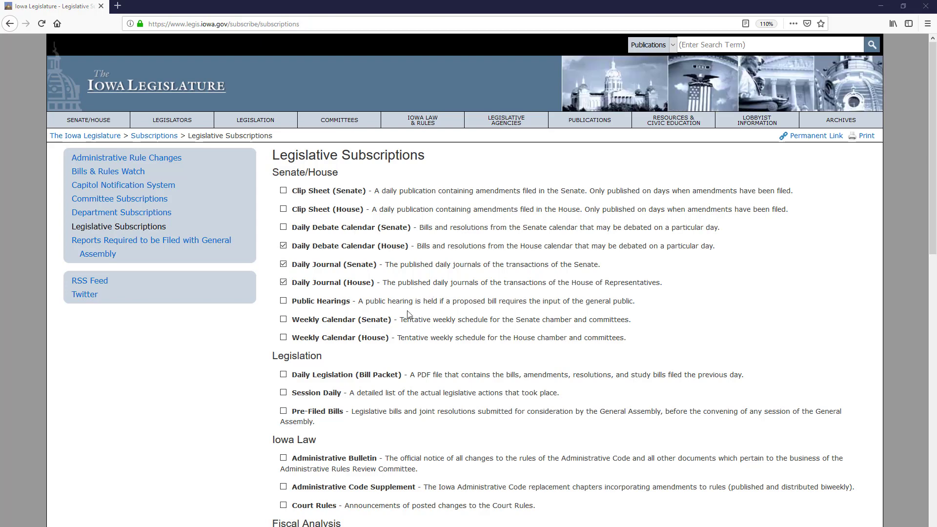
Step: Fill in the saved e-mail address and submit the subscription request
{"action": "scroll", "coordinate": [499, 348], "scroll_direction": "down", "scroll_amount": 10}
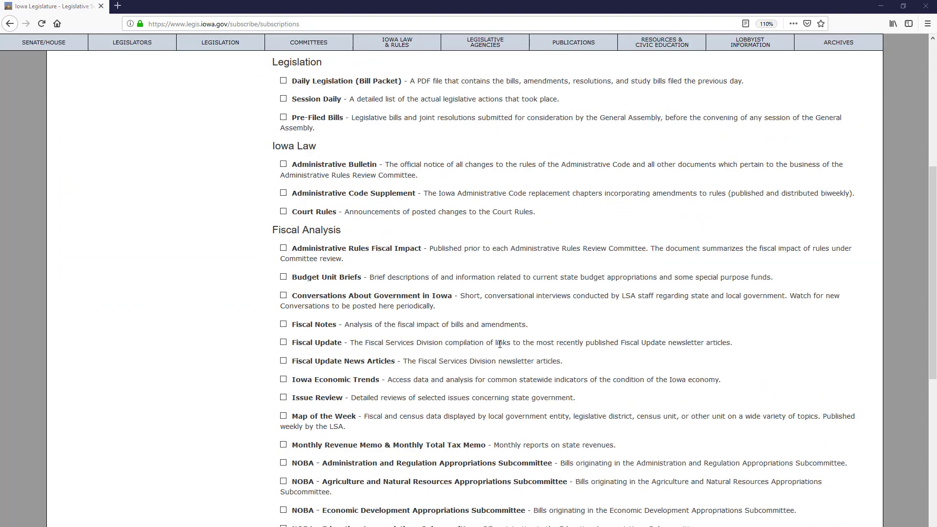
{"action": "scroll", "coordinate": [499, 349], "scroll_direction": "down", "scroll_amount": 3}
{"action": "left_click", "coordinate": [392, 511]}
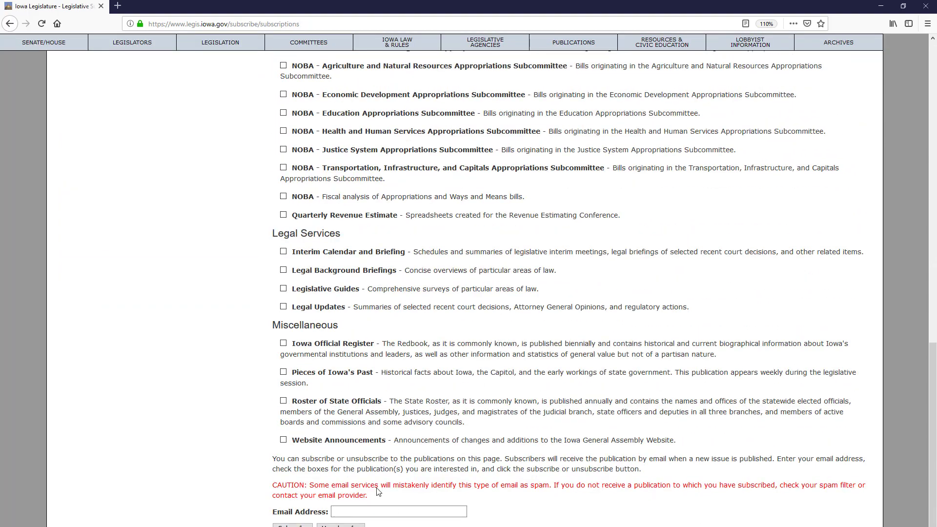
{"action": "type", "text": "m"}
{"action": "left_click", "coordinate": [386, 522]}
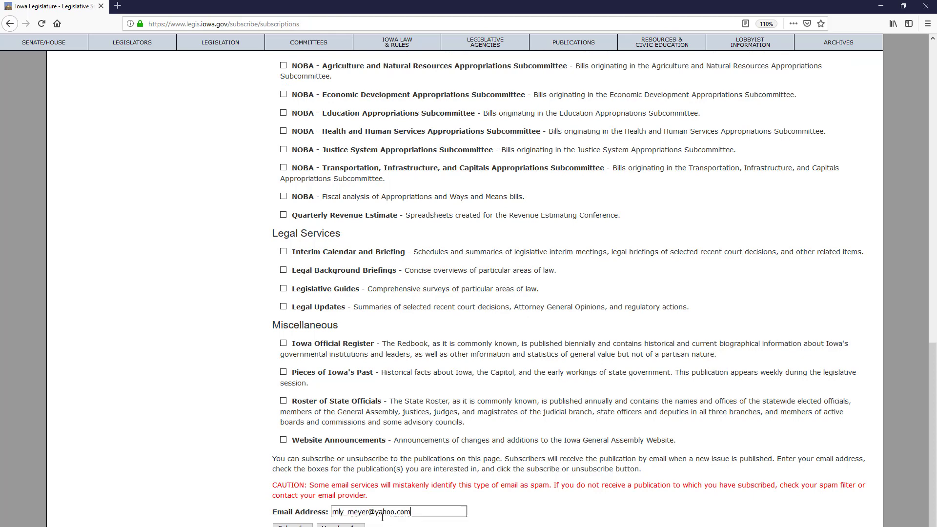
{"action": "left_click", "coordinate": [292, 526]}
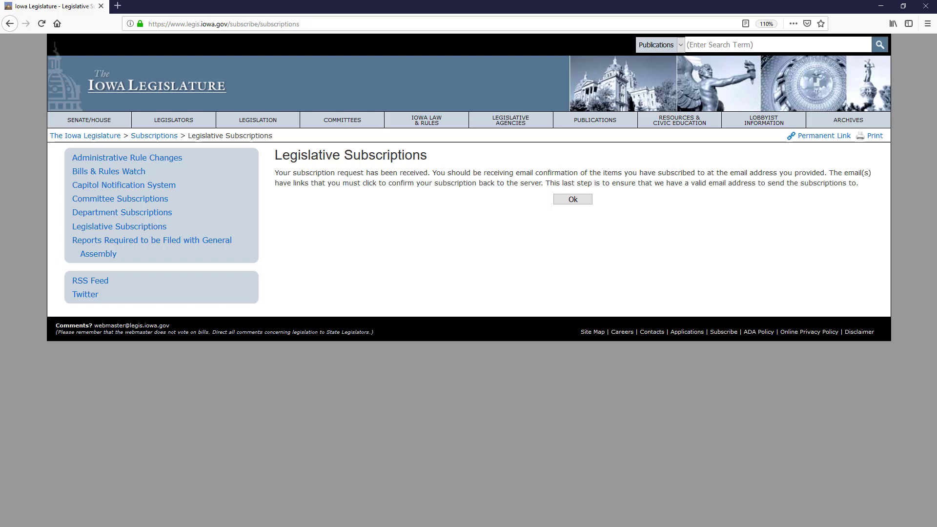
Step: Return to the Subscriptions overview and go to the Bills & Rules Watch log-in page
{"action": "left_click", "coordinate": [154, 136]}
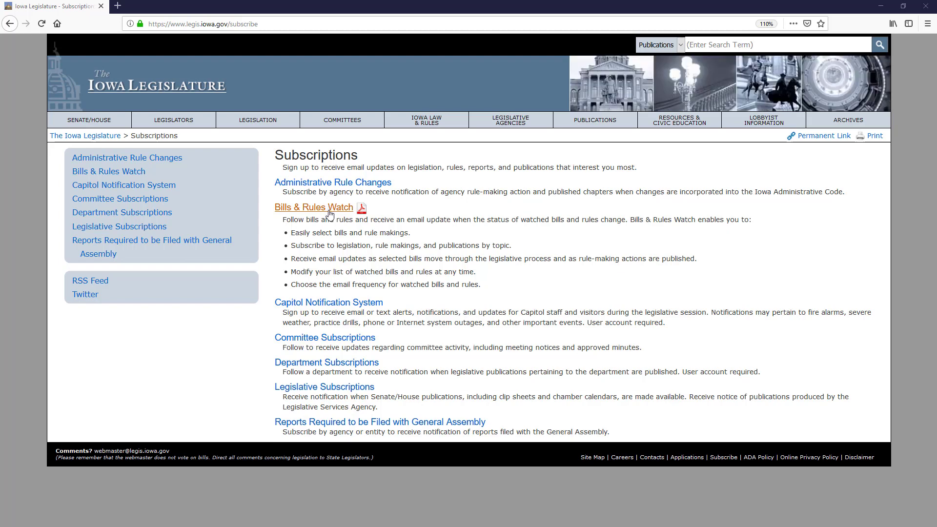
{"action": "left_click", "coordinate": [331, 214]}
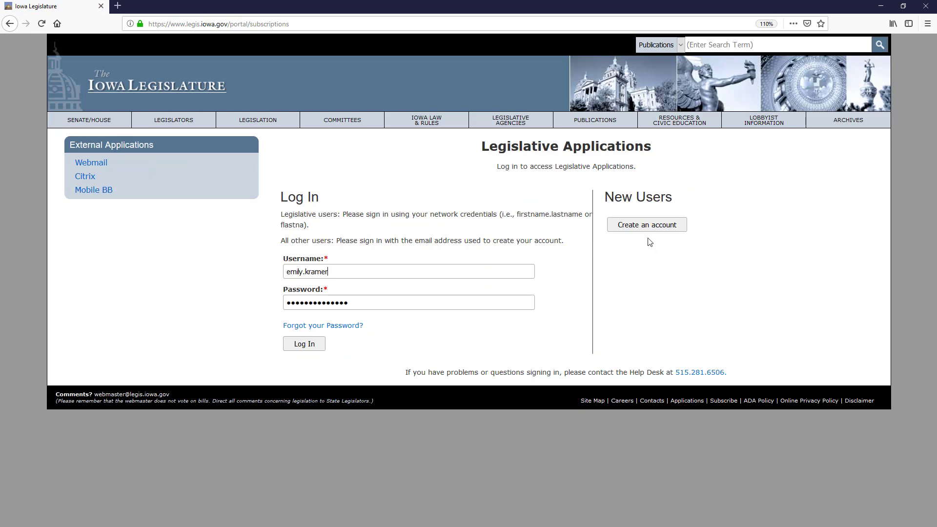
Step: Start a new account and clear the autofilled e-mail and password fields
{"action": "left_click", "coordinate": [647, 226]}
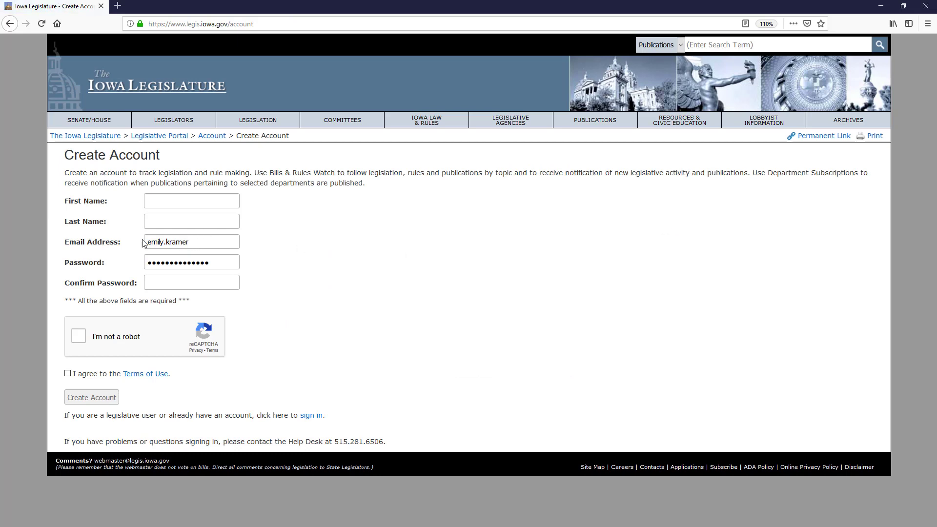
{"action": "left_click_drag", "start_coordinate": [204, 242], "coordinate": [136, 233]}
{"action": "key", "text": "BackSpace"}
{"action": "left_click_drag", "start_coordinate": [217, 262], "coordinate": [146, 266]}
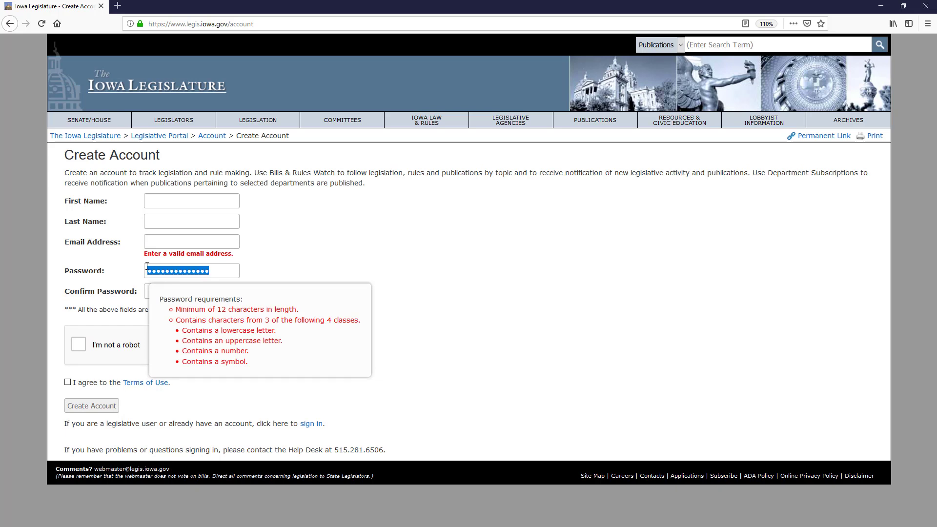
{"action": "key", "text": "BackSpace"}
{"action": "left_click", "coordinate": [320, 242]}
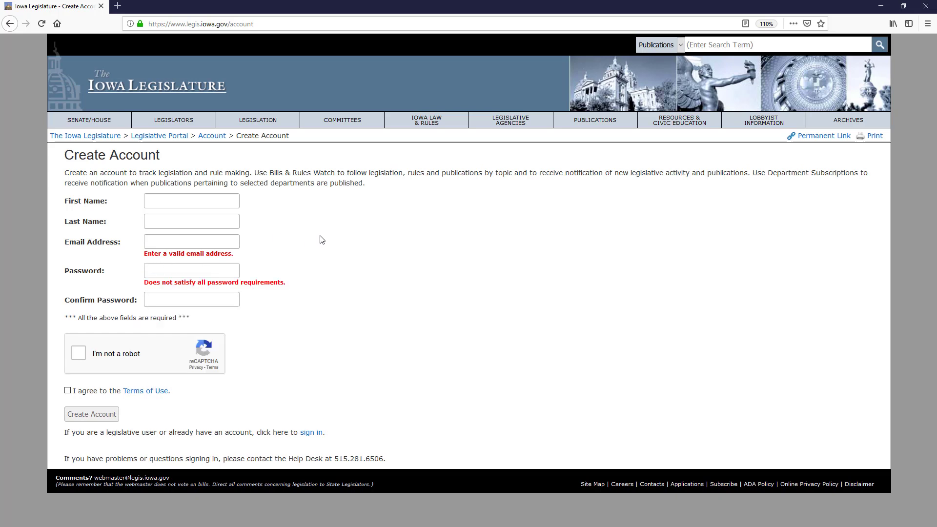
{"action": "left_click", "coordinate": [164, 243]}
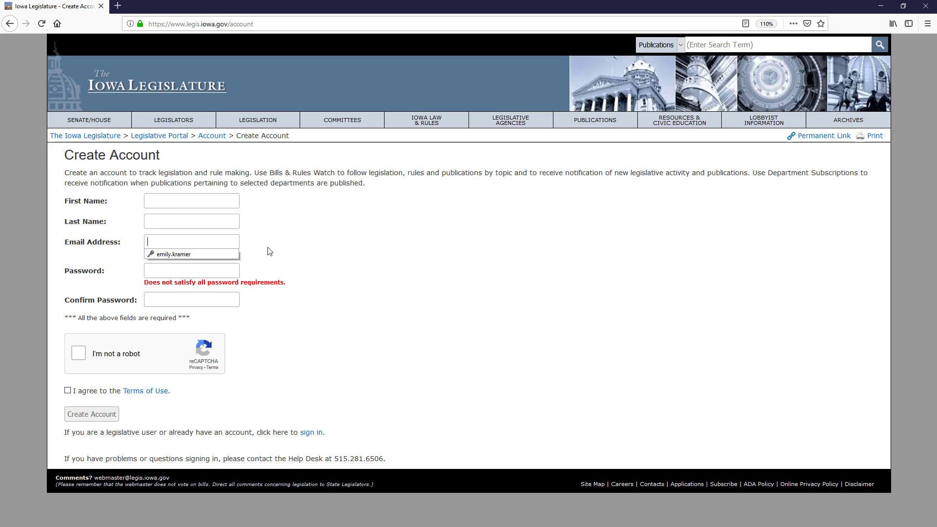
{"action": "left_click", "coordinate": [262, 233]}
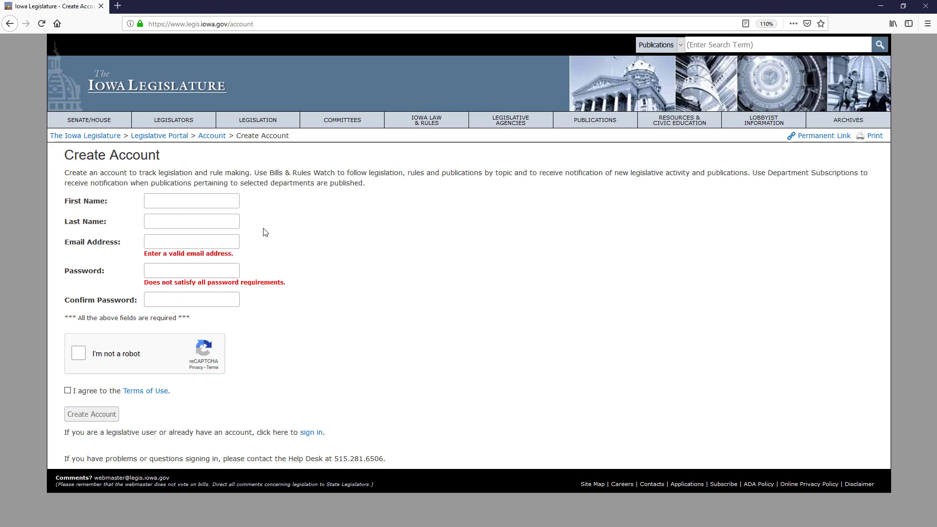
Step: Enter a new account password and start the reCAPTCHA not-a-robot verification
{"action": "left_click", "coordinate": [166, 270]}
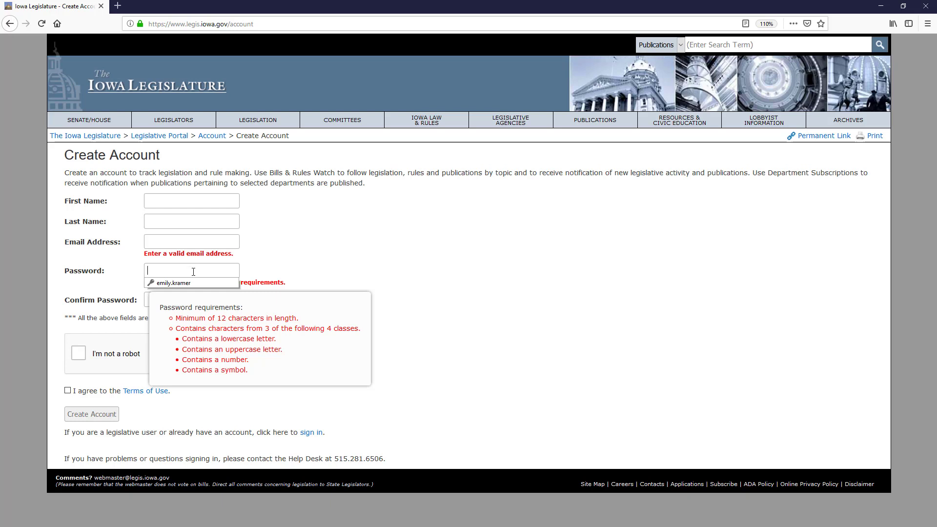
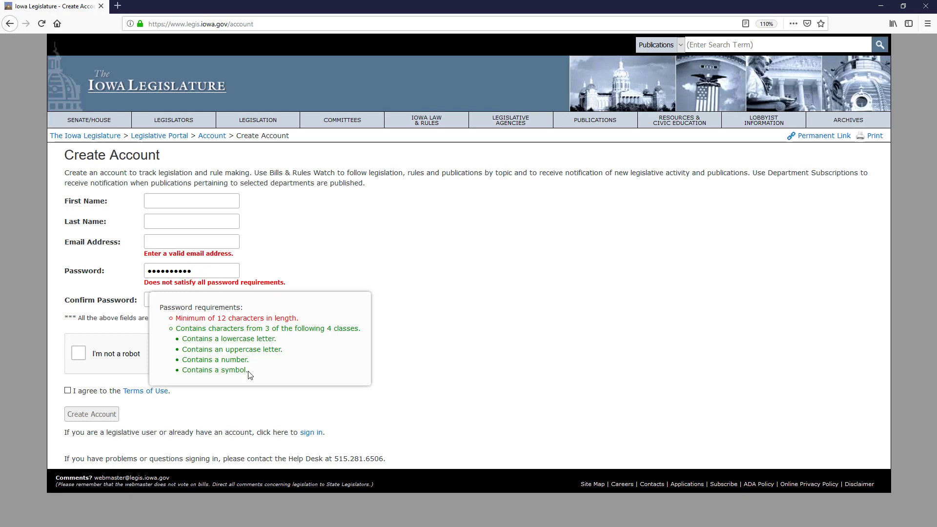
{"action": "left_click", "coordinate": [206, 301]}
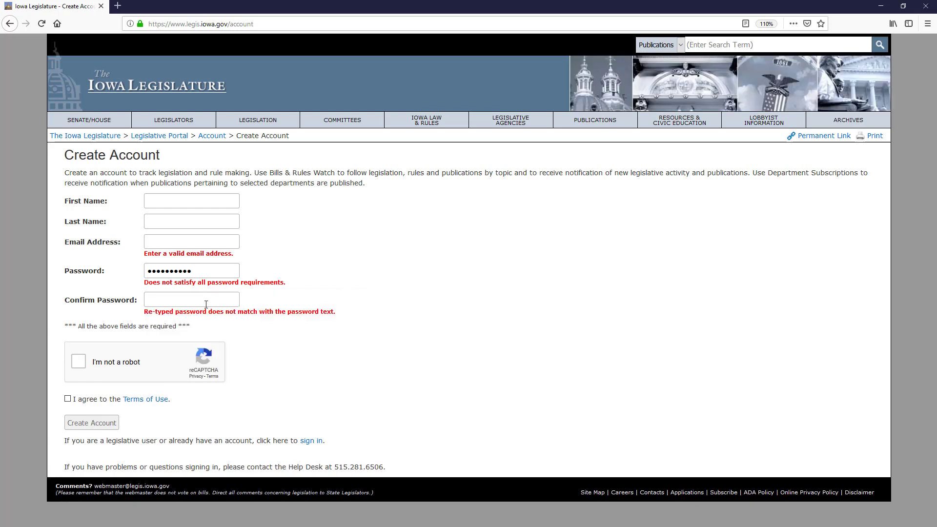
{"action": "left_click", "coordinate": [204, 301]}
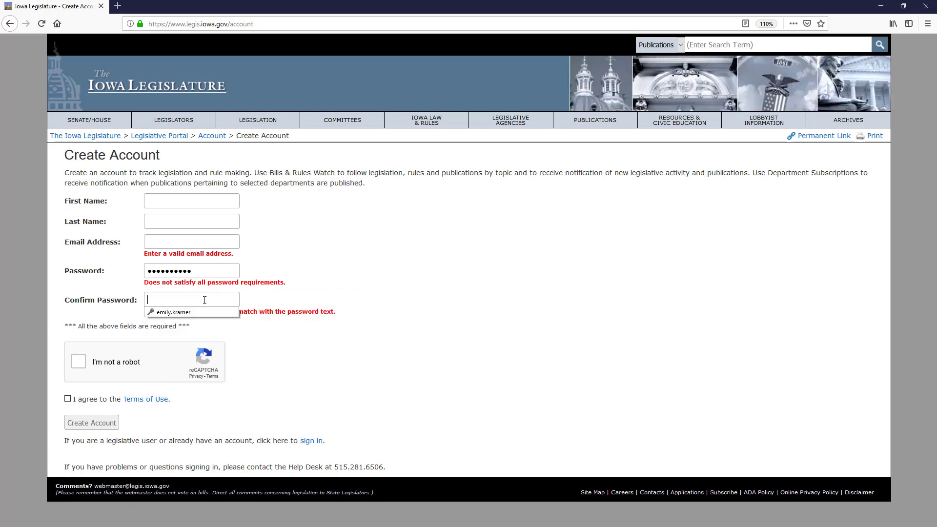
{"action": "left_click", "coordinate": [148, 319]}
{"action": "left_click", "coordinate": [157, 299]}
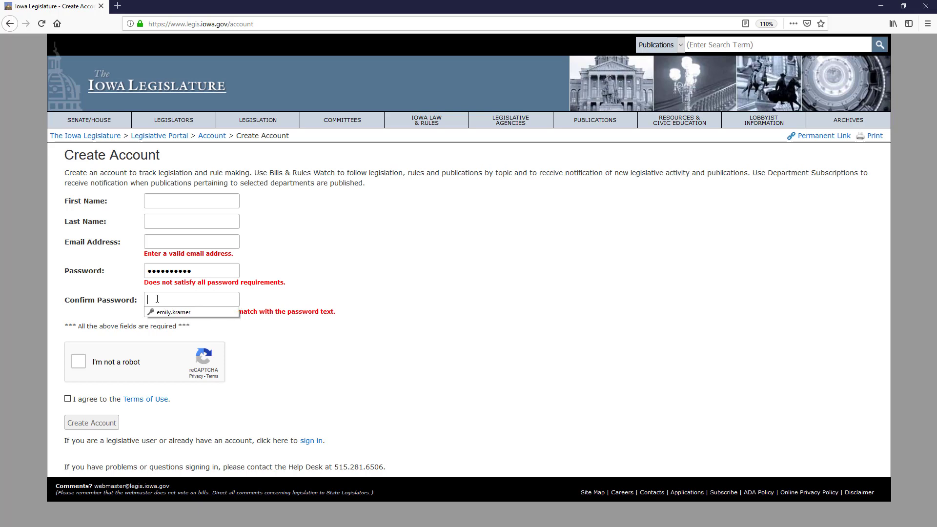
{"action": "left_click", "coordinate": [192, 331]}
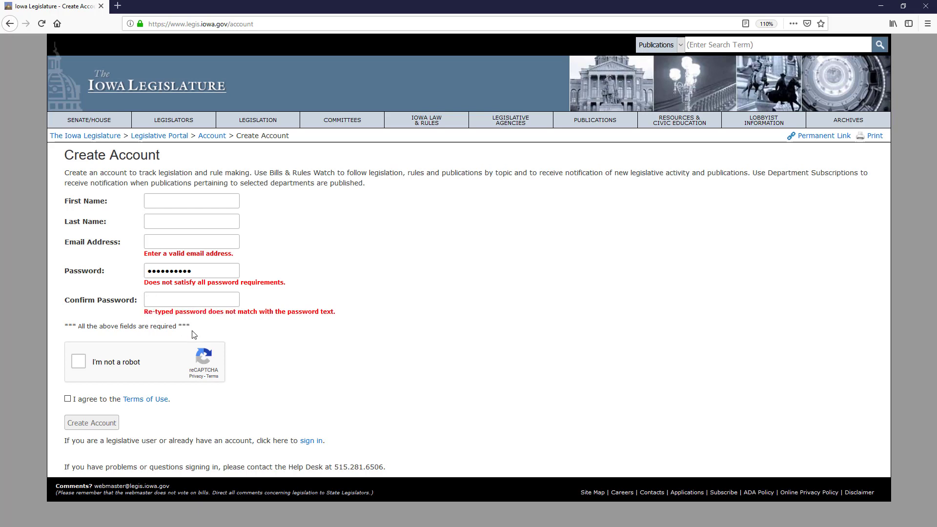
{"action": "left_click", "coordinate": [212, 296]}
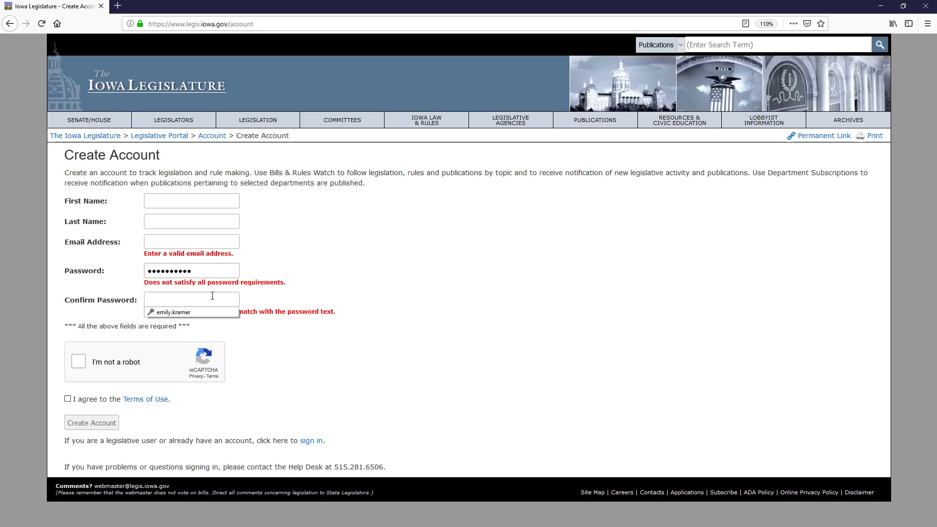
{"action": "left_click", "coordinate": [209, 268]}
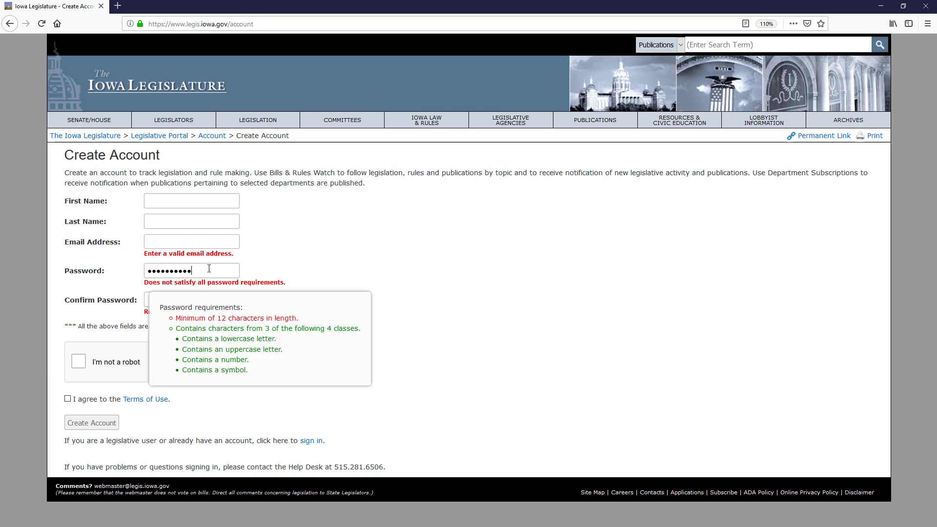
{"action": "left_click", "coordinate": [374, 268]}
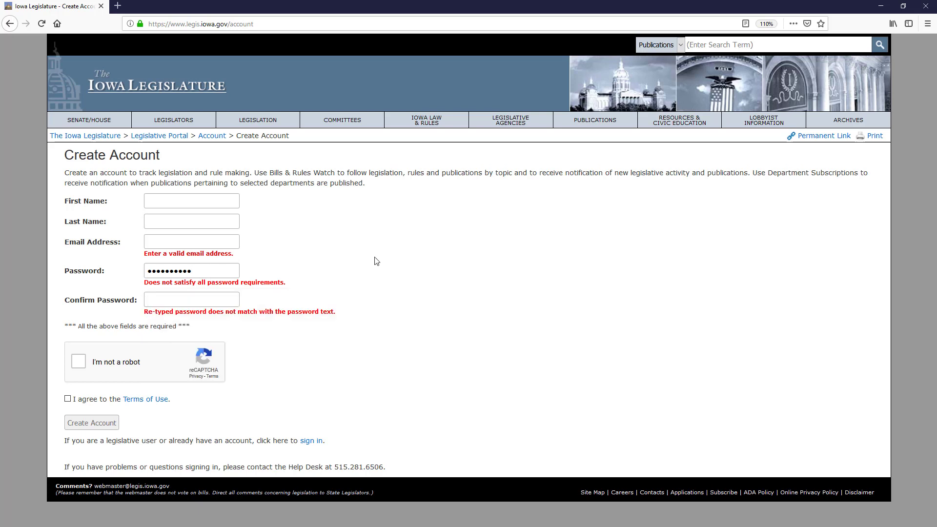
{"action": "left_click", "coordinate": [81, 367]}
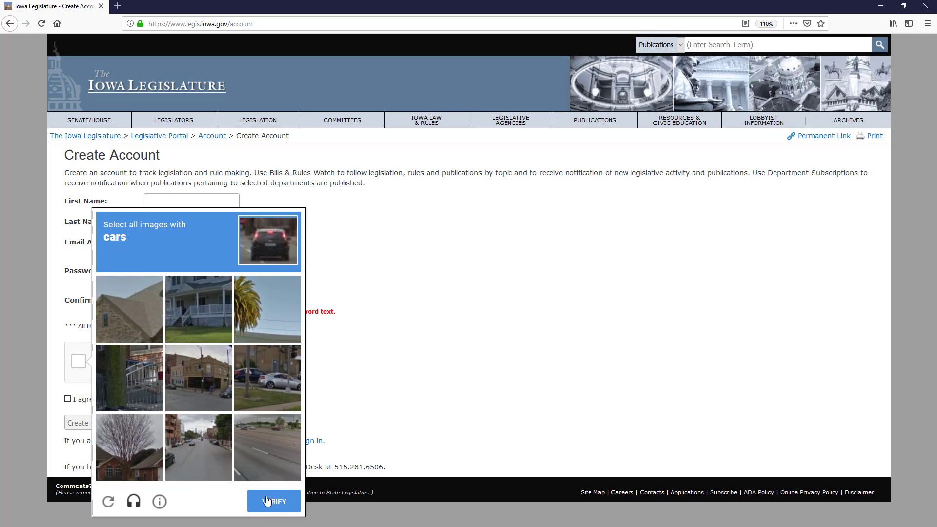
Step: Close the reCAPTCHA image challenge to return to the log-in page
{"action": "left_click", "coordinate": [67, 403]}
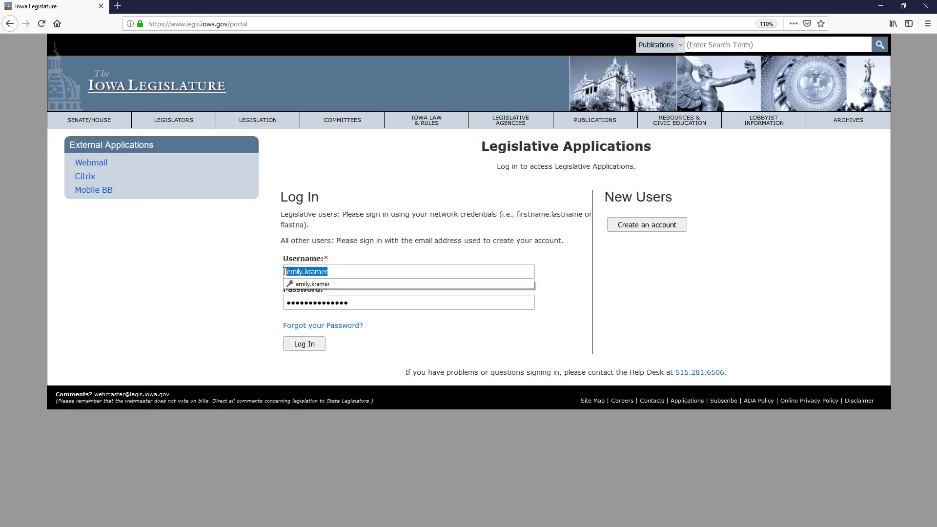
{"action": "left_click", "coordinate": [297, 304]}
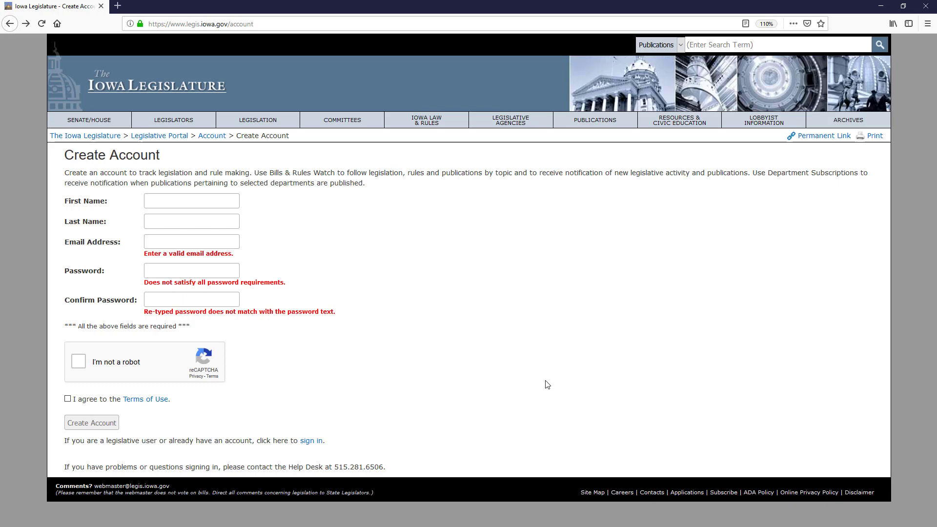
{"action": "left_click", "coordinate": [721, 497]}
{"action": "left_click", "coordinate": [724, 484]}
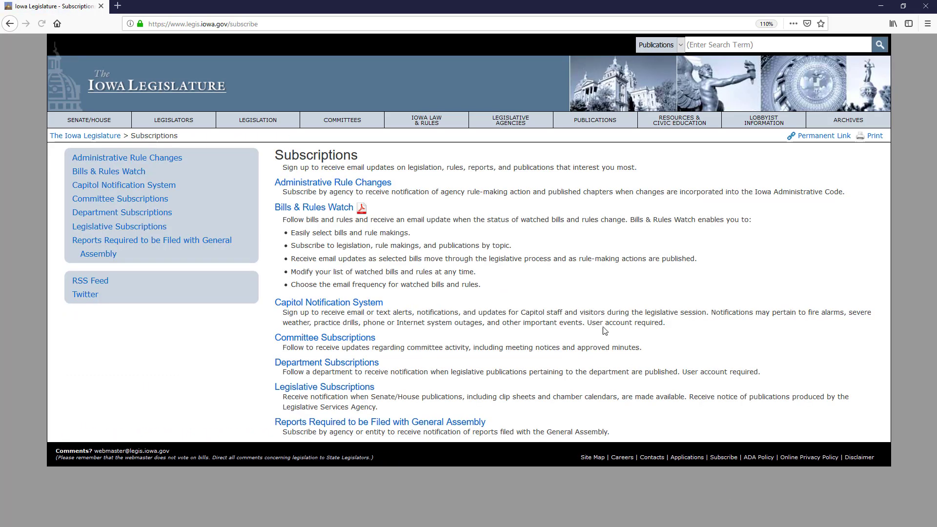
{"action": "left_click", "coordinate": [333, 210]}
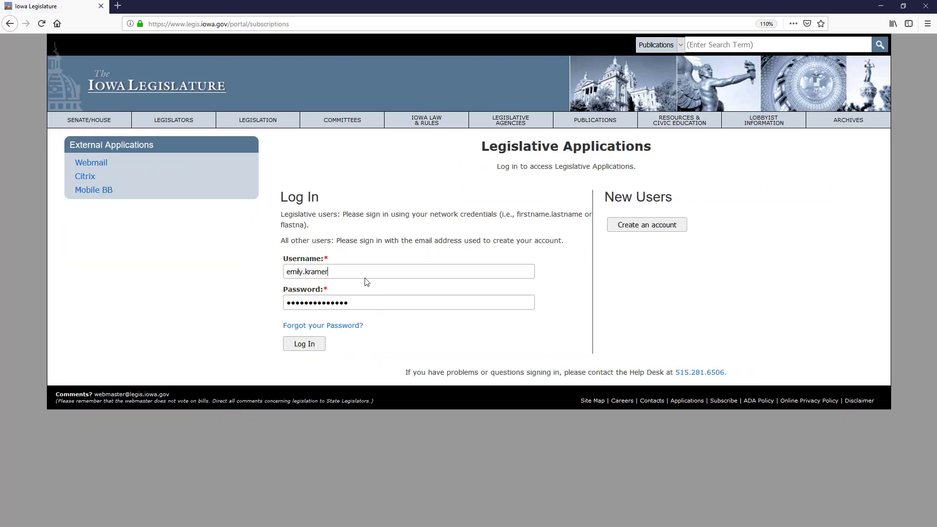
Step: Log in with the saved credentials and open the Bills & Rules Watch help guide PDF
{"action": "left_click", "coordinate": [305, 346]}
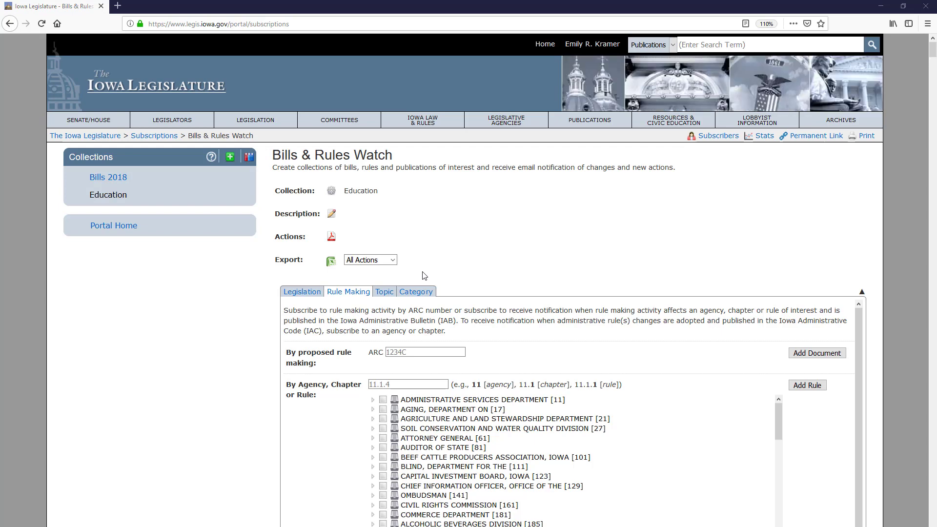
{"action": "left_click", "coordinate": [211, 157]}
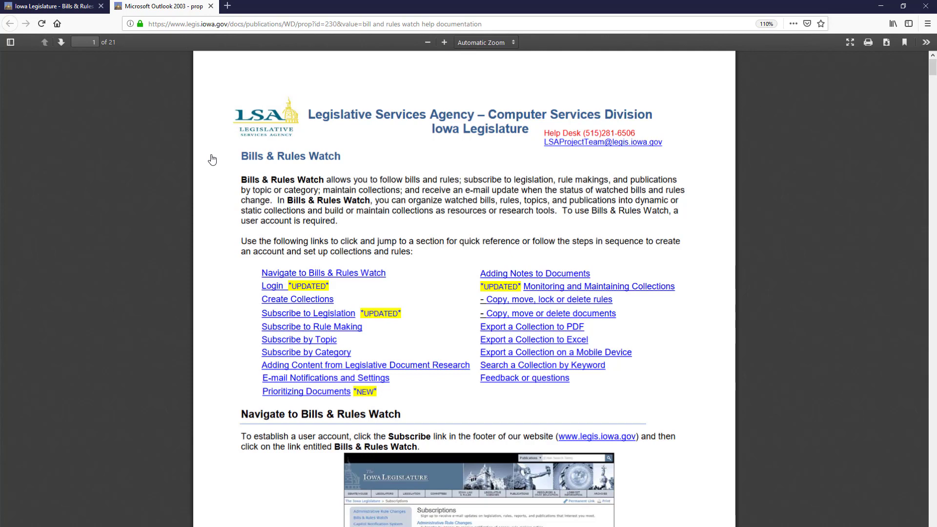
Step: Close the help guide PDF to go back to Bills & Rules Watch
{"action": "left_click", "coordinate": [211, 6]}
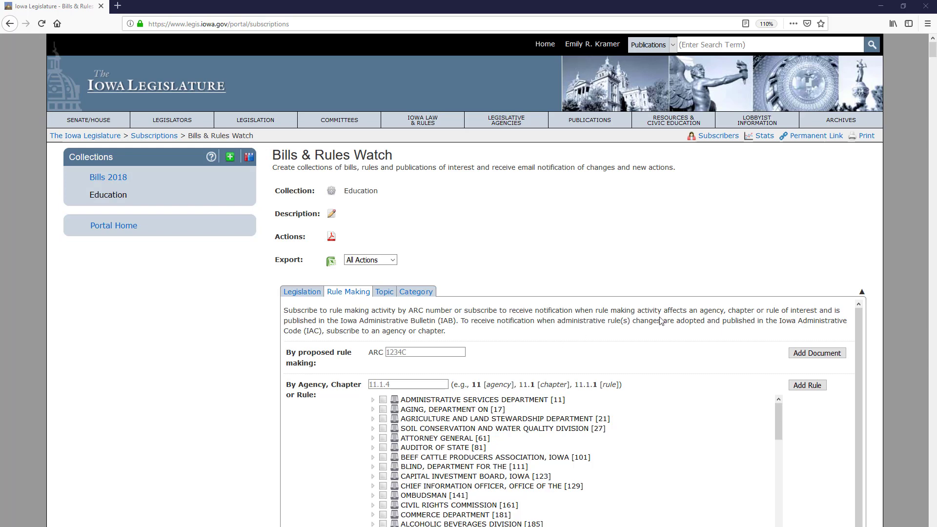
Step: Create a collection named 'Fishing' with the pasted Iowa fishing legislation description
{"action": "left_click", "coordinate": [230, 158]}
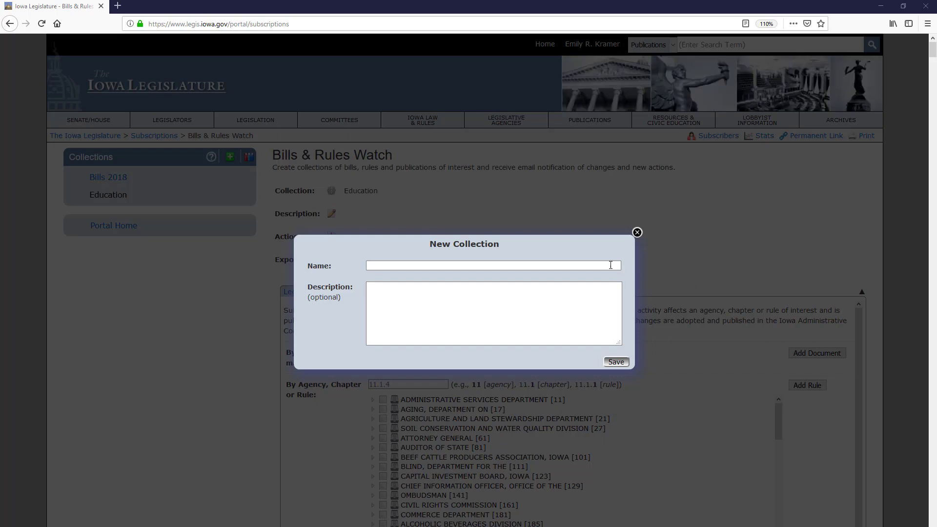
{"action": "left_click", "coordinate": [610, 265]}
{"action": "type", "text": "Fishing"}
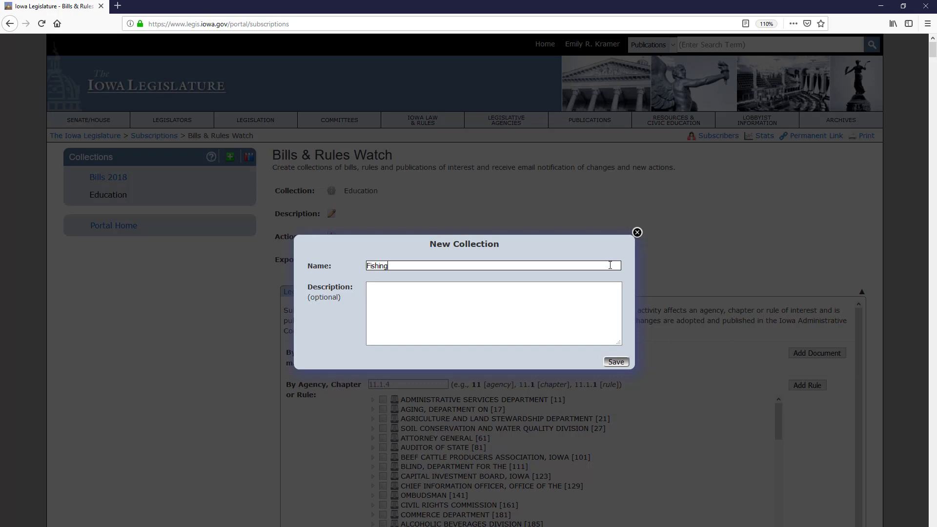
{"action": "left_click", "coordinate": [414, 309]}
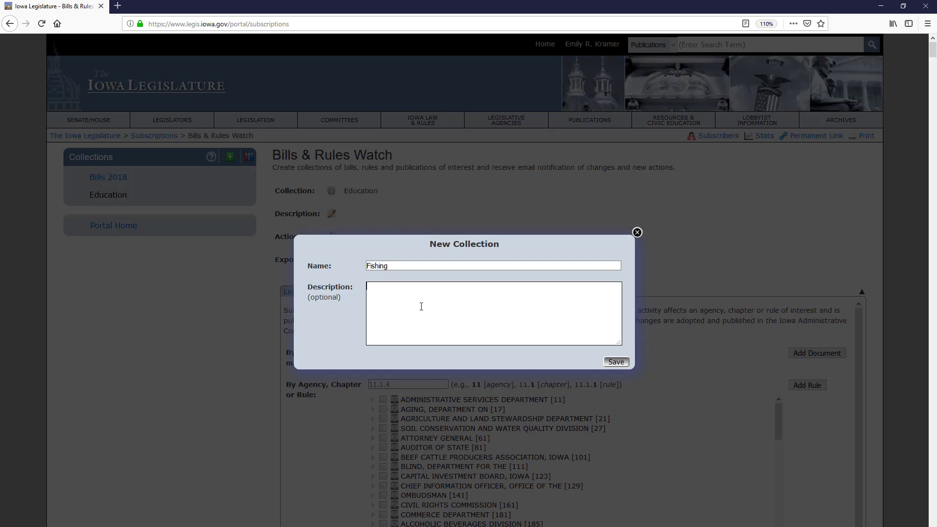
{"action": "type", "text": "Contains legislation and code sections pertaining to fishing in Iowa"}
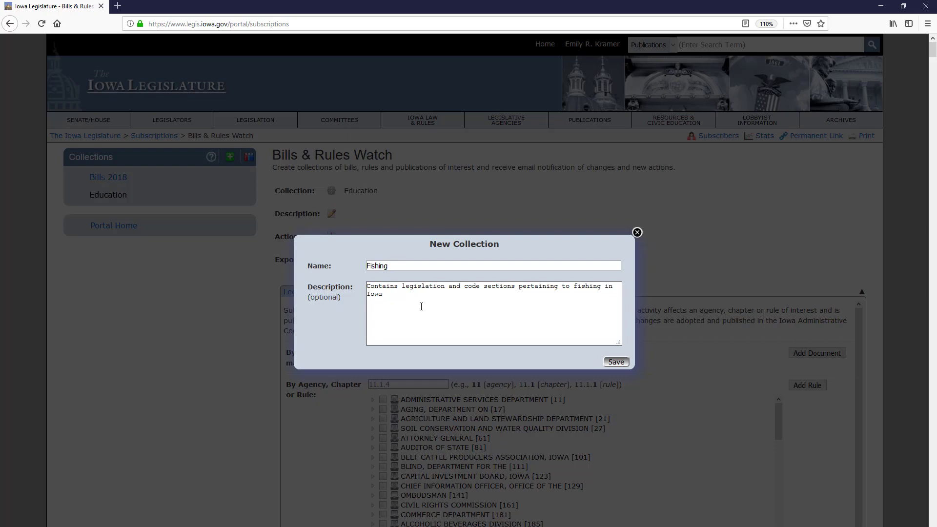
{"action": "left_click", "coordinate": [614, 363]}
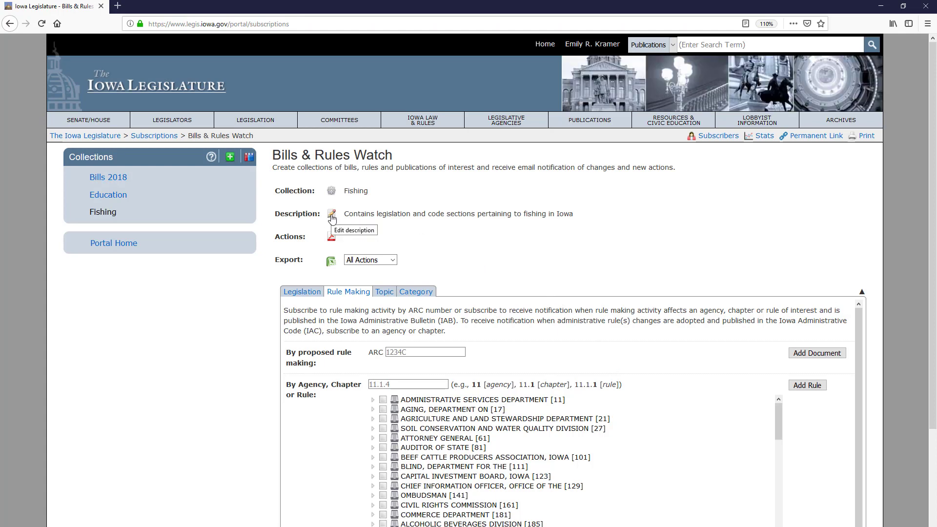
Step: Keep the Fishing collection's report at Daily frequency with the last 3 actions
{"action": "left_click", "coordinate": [332, 190]}
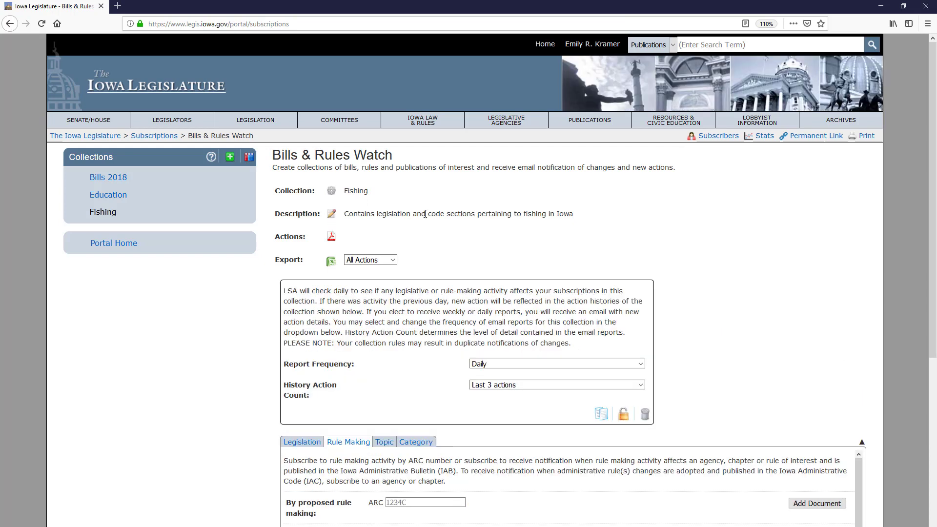
{"action": "left_click", "coordinate": [501, 365]}
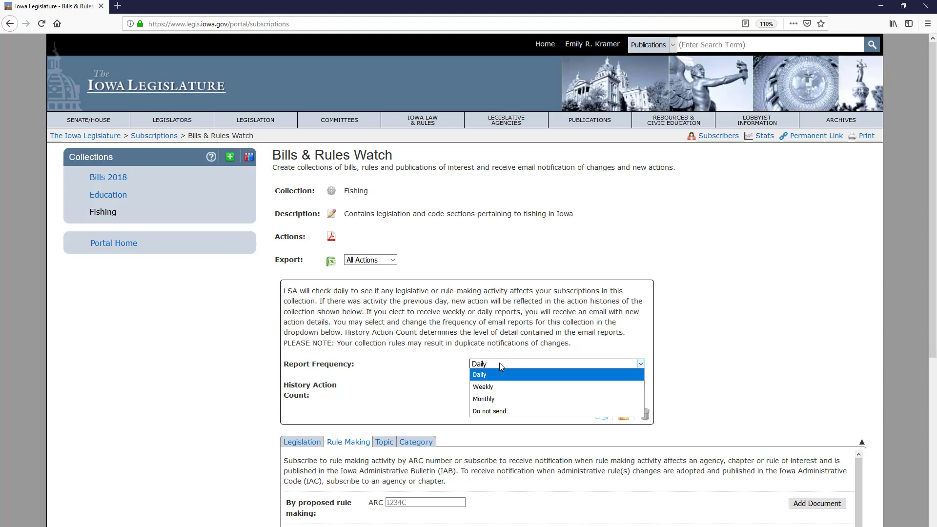
{"action": "left_click", "coordinate": [692, 384]}
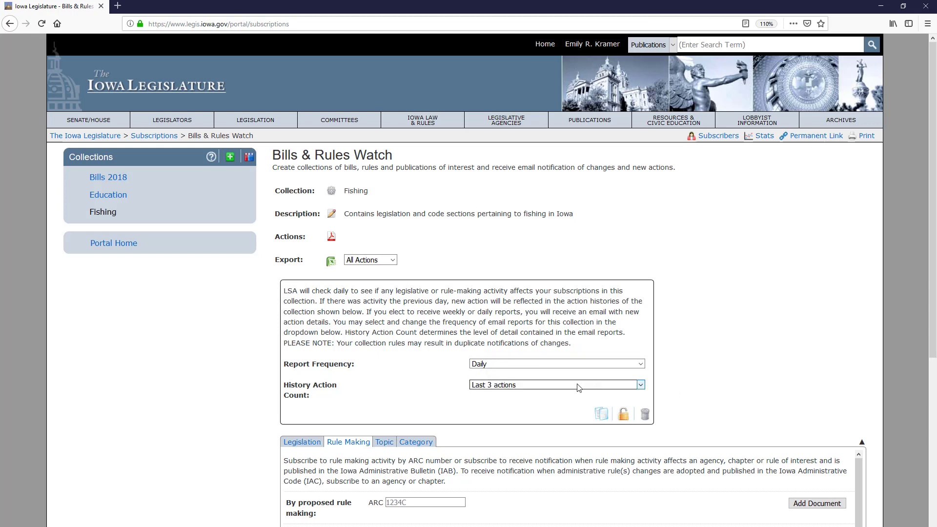
{"action": "left_click", "coordinate": [492, 387]}
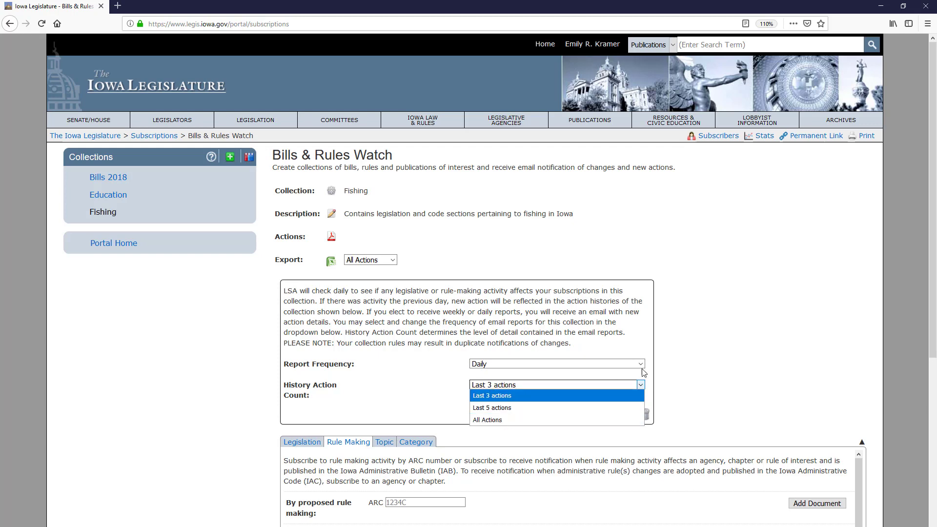
{"action": "left_click", "coordinate": [695, 358]}
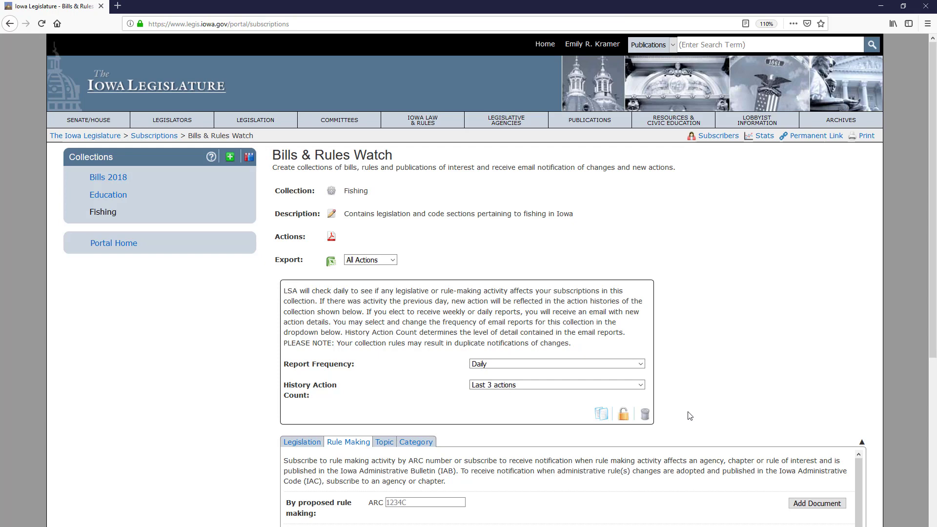
{"action": "left_click", "coordinate": [331, 194]}
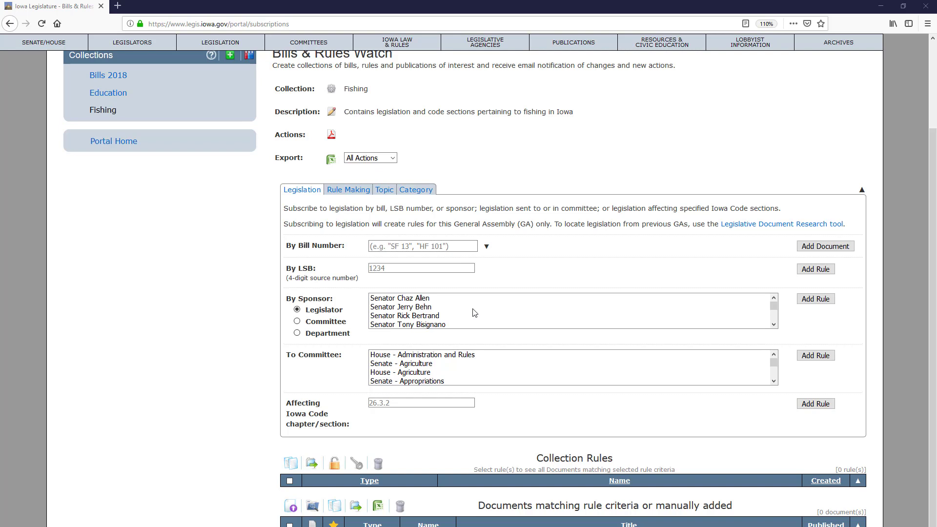
Step: Enter bill number sf510 and expand the full Senate and House bill lists
{"action": "left_click", "coordinate": [429, 245]}
{"action": "type", "text": "sf510"}
{"action": "scroll", "coordinate": [459, 235], "scroll_direction": "down", "scroll_amount": 1}
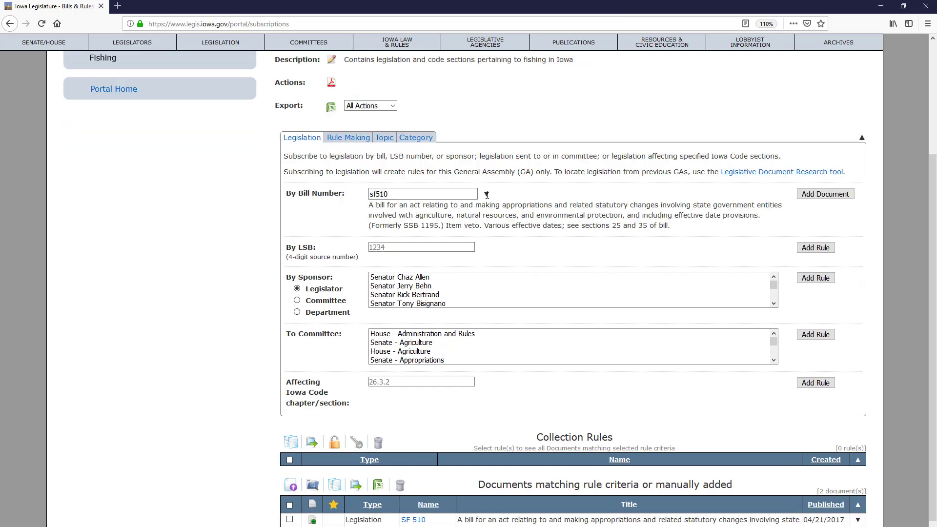
{"action": "left_click", "coordinate": [487, 194]}
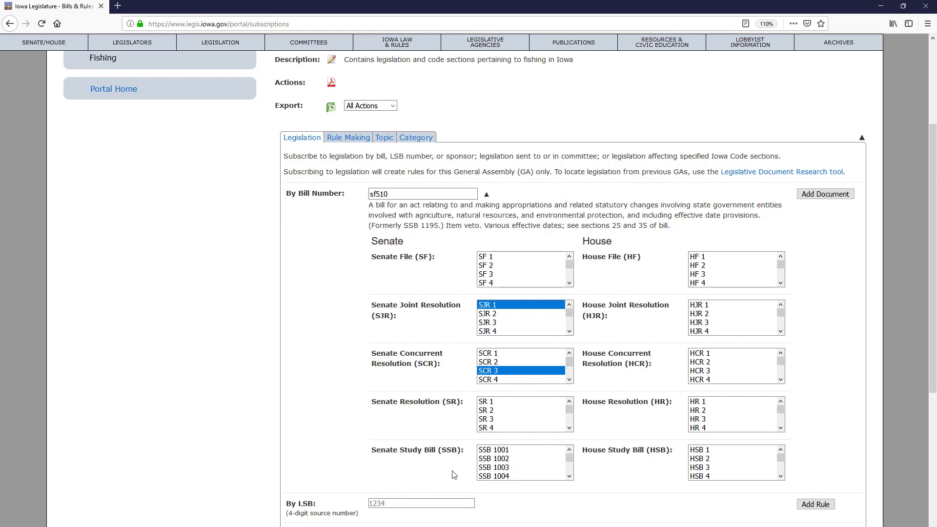
Step: Add SR 3 and SR 4 to the collection, then collapse the lists and clear the bill field
{"action": "left_click", "coordinate": [495, 474]}
{"action": "left_click", "coordinate": [500, 459]}
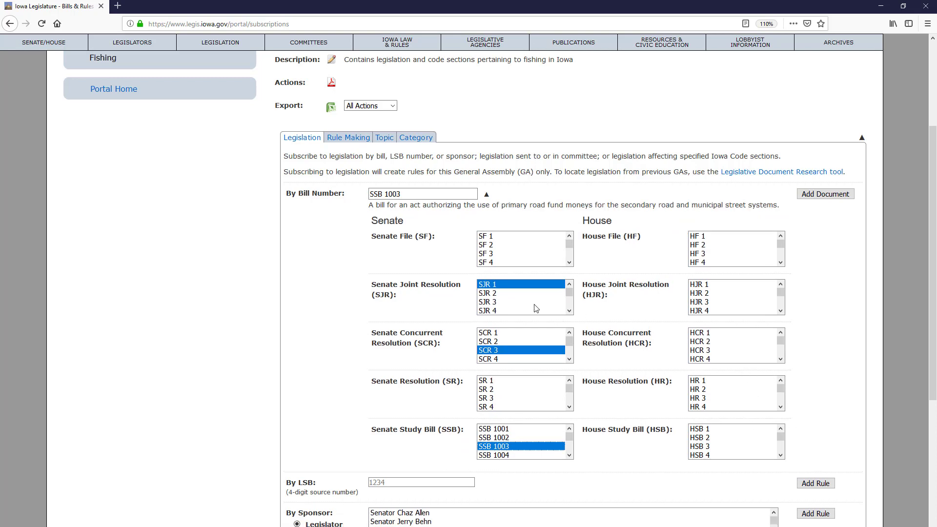
{"action": "left_click", "coordinate": [486, 398]}
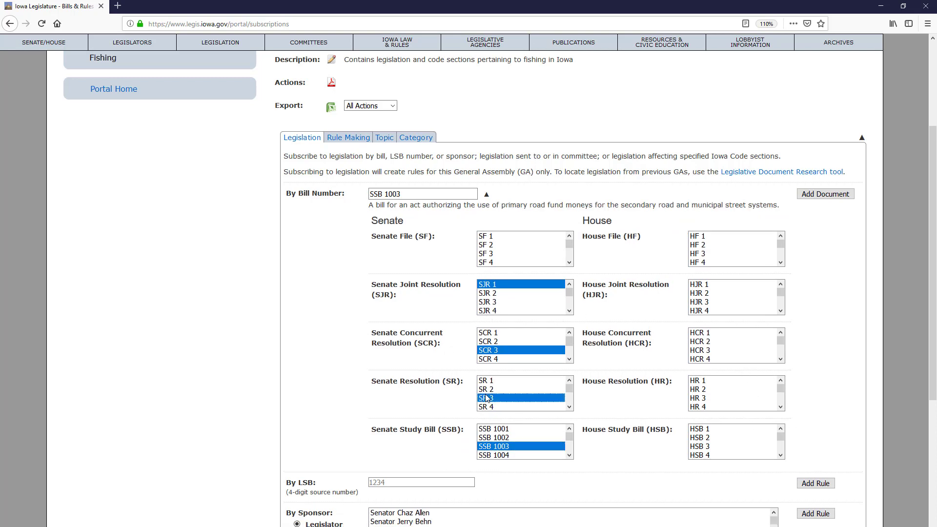
{"action": "left_click", "coordinate": [488, 406], "text": "ctrl"}
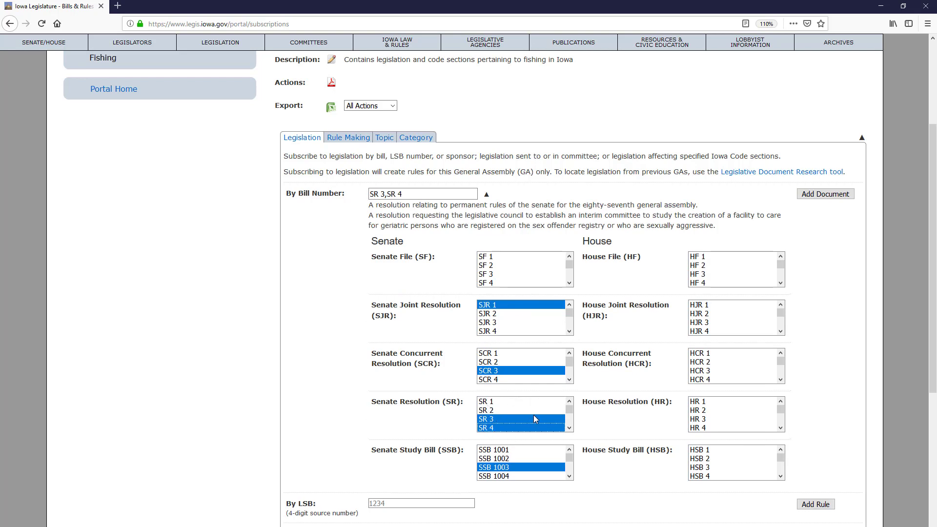
{"action": "left_click", "coordinate": [824, 196]}
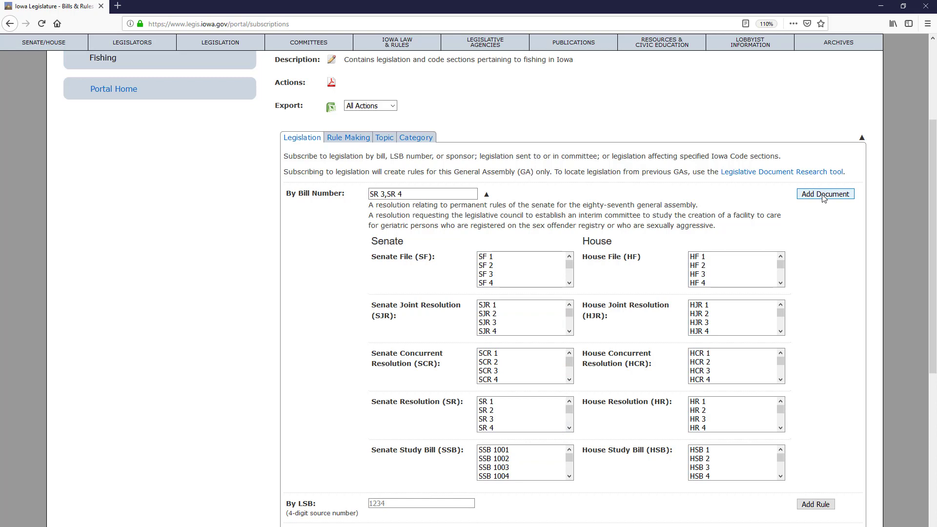
{"action": "left_click", "coordinate": [486, 194]}
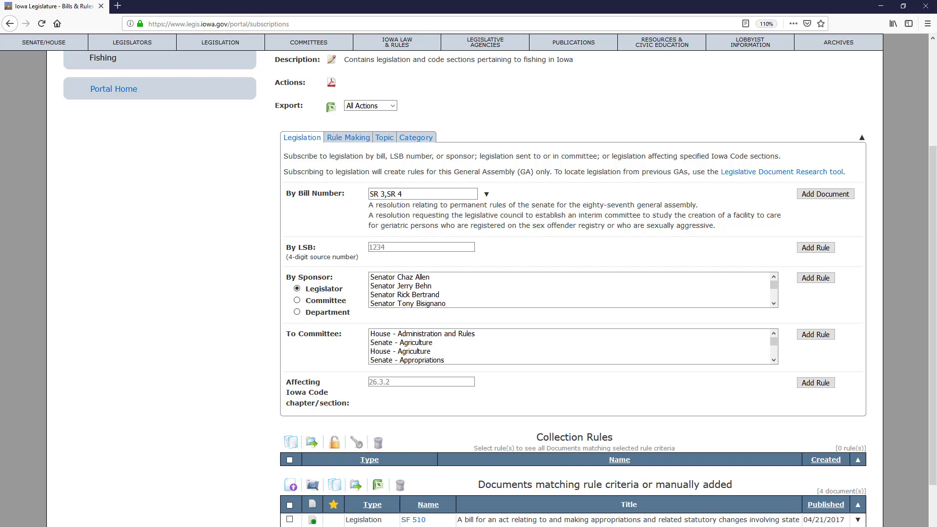
{"action": "left_click", "coordinate": [440, 219]}
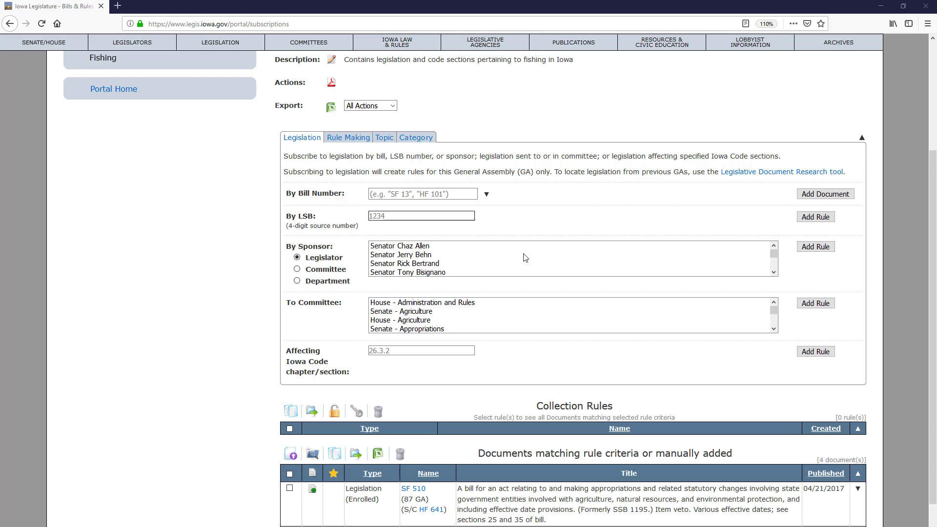
Step: From the legislature home page, look up bill SF 510 in the BillBook
{"action": "scroll", "coordinate": [439, 244], "scroll_direction": "up", "scroll_amount": 5}
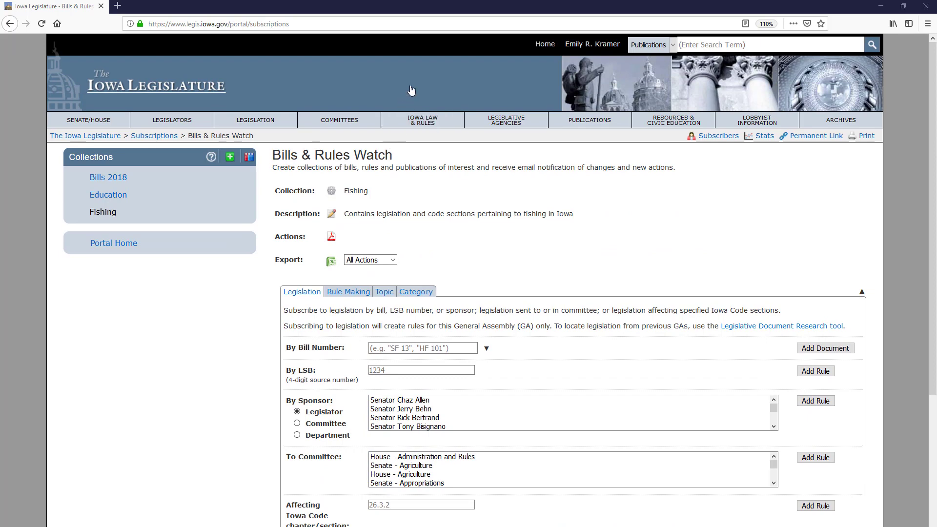
{"action": "left_click", "coordinate": [412, 90]}
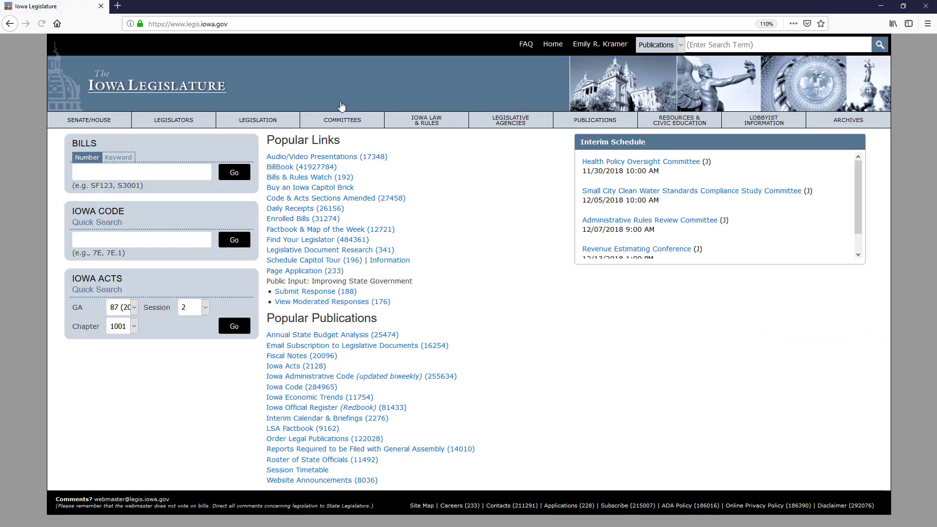
{"action": "left_click", "coordinate": [192, 172]}
{"action": "type", "text": "sf510"}
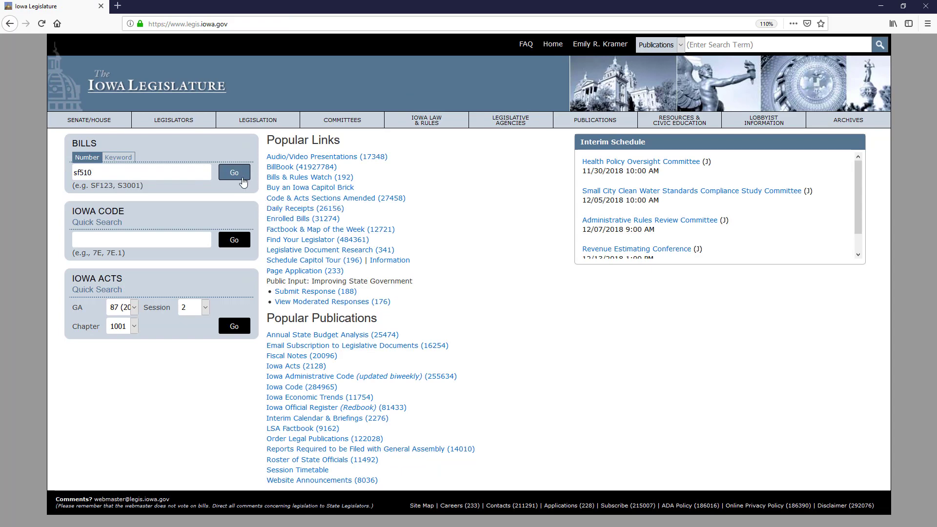
{"action": "left_click", "coordinate": [234, 173]}
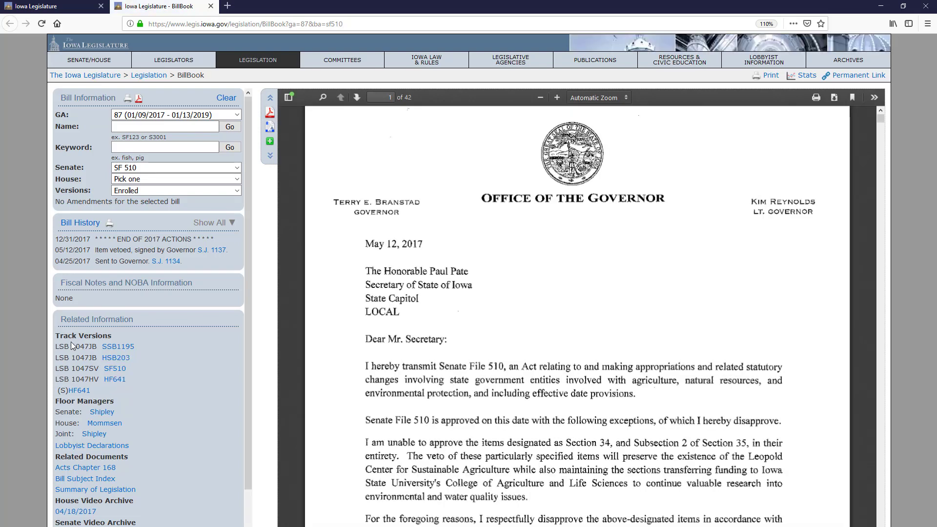
Step: Select SF 510's LSB number 1047, then return to the legislature home page
{"action": "left_click_drag", "start_coordinate": [72, 346], "coordinate": [89, 343]}
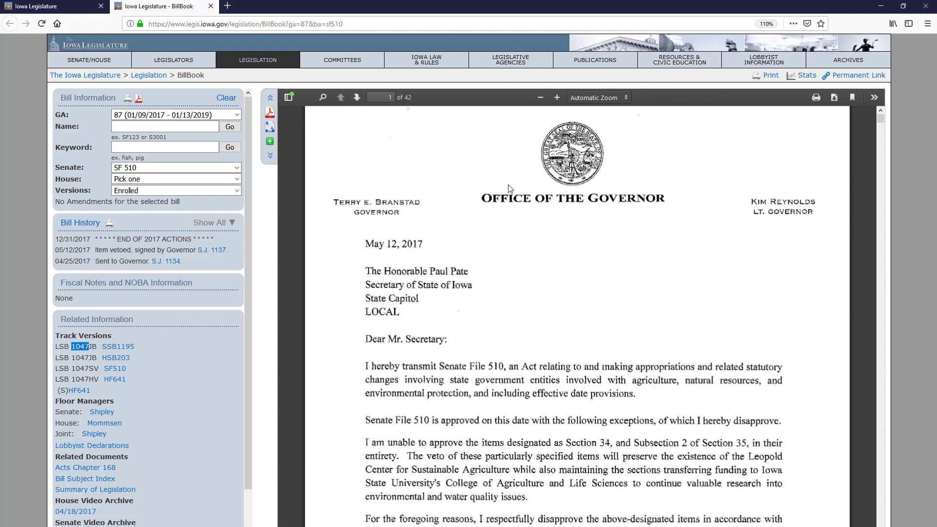
{"action": "scroll", "coordinate": [584, 196], "scroll_direction": "up", "scroll_amount": 1}
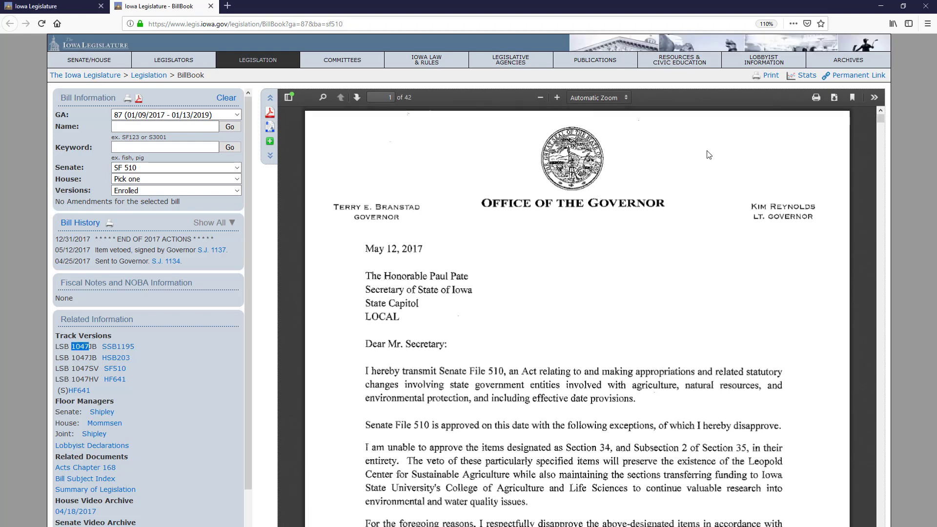
{"action": "left_click", "coordinate": [425, 45]}
{"action": "mouse_move", "coordinate": [616, 51]}
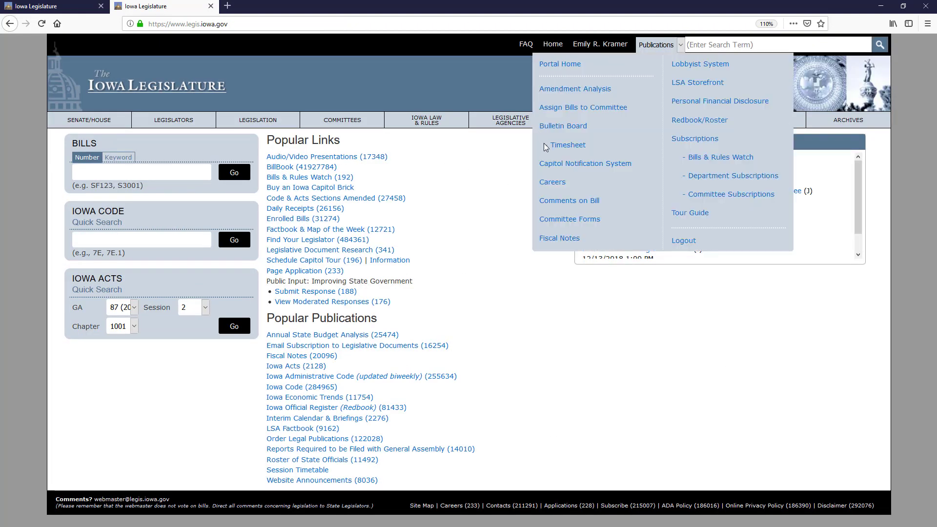
Step: On Bills & Rules Watch, add rules for LSB 1047 and the House Administration and Rules committee
{"action": "left_click", "coordinate": [699, 162]}
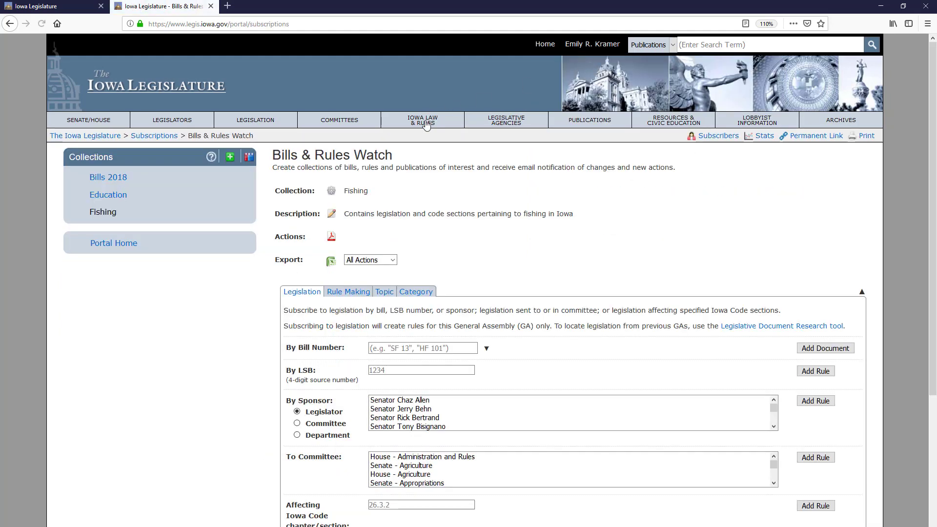
{"action": "left_click", "coordinate": [384, 371]}
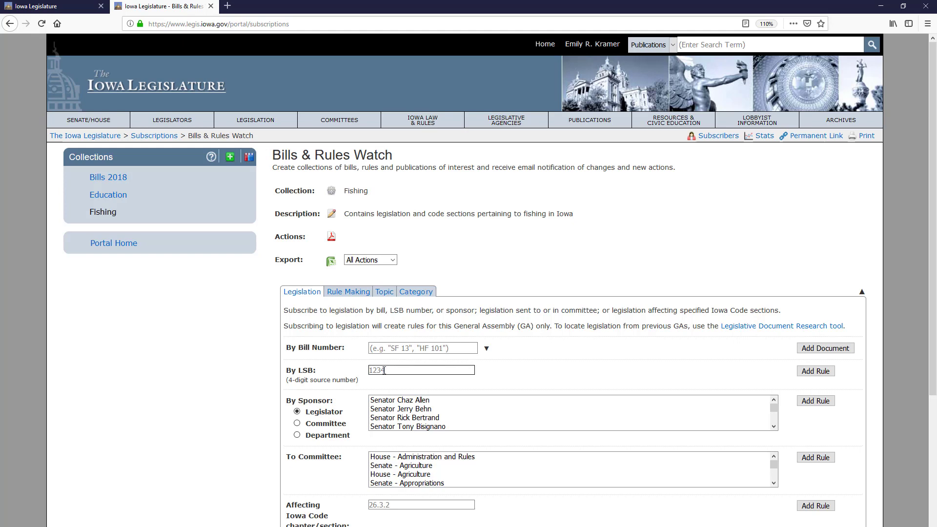
{"action": "type", "text": "1047"}
{"action": "left_click", "coordinate": [828, 372]}
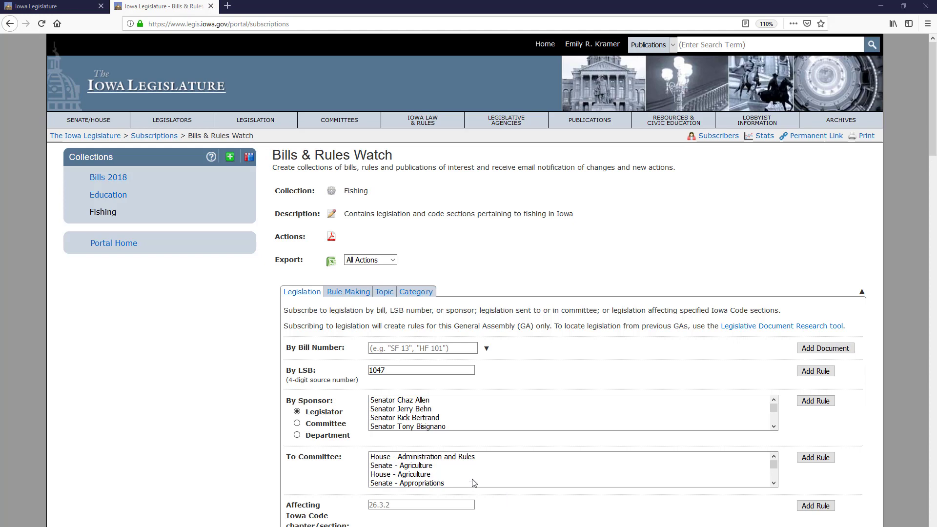
{"action": "left_click", "coordinate": [402, 459]}
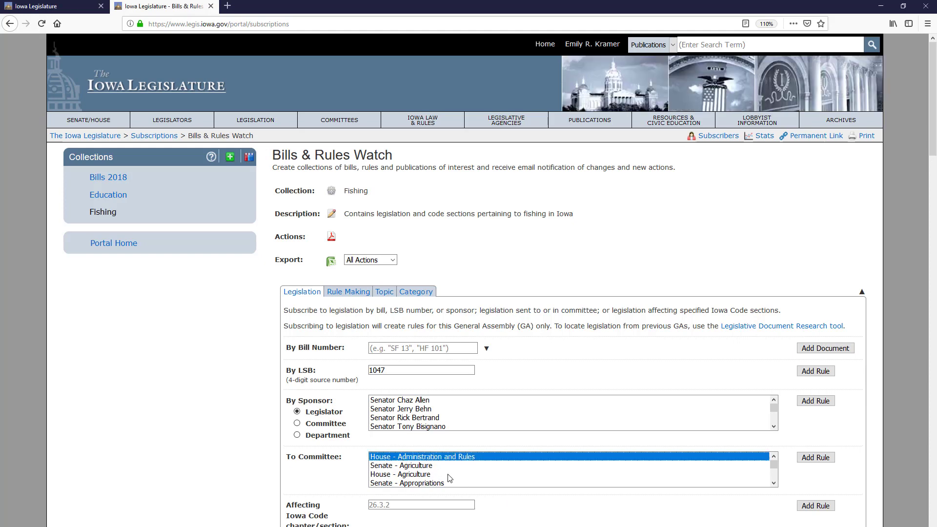
{"action": "left_click", "coordinate": [814, 459]}
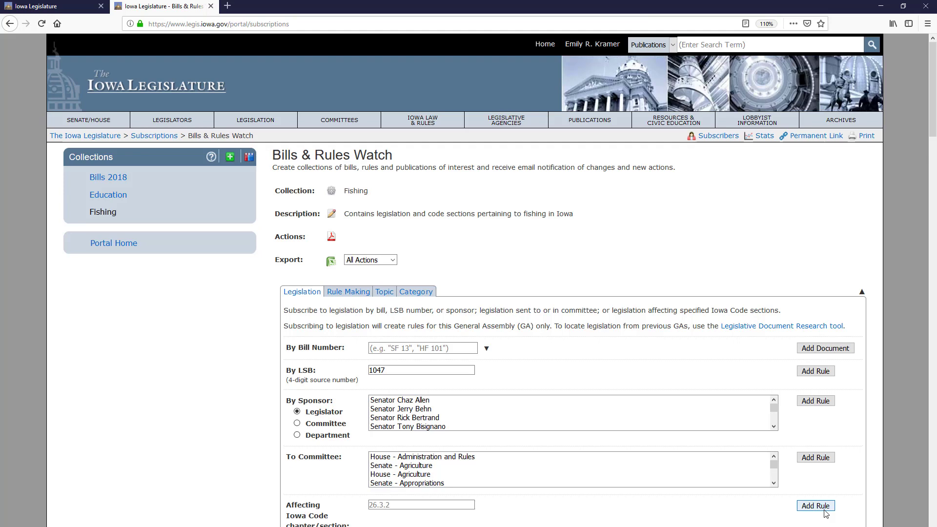
Step: On the Rule Making tab, enter ARC 0770C from the suggestions and begin an agency entry
{"action": "left_click", "coordinate": [345, 293]}
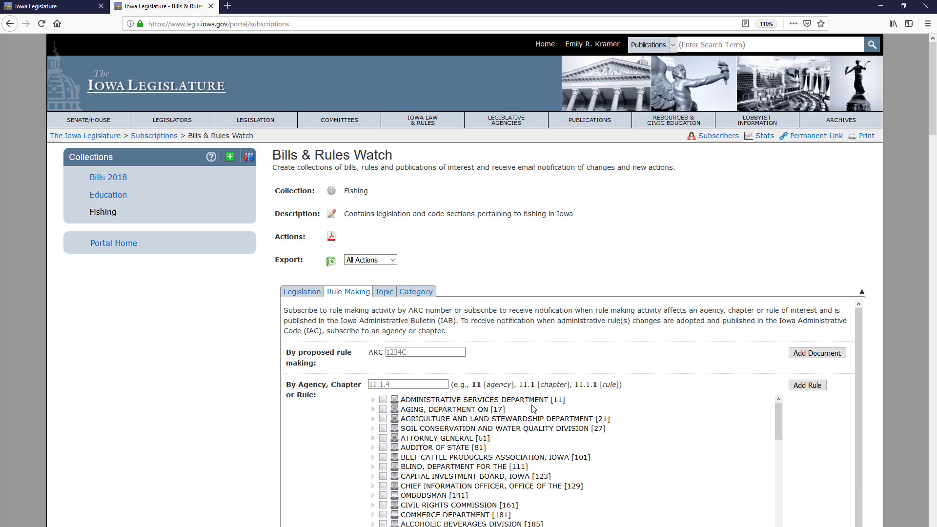
{"action": "left_click", "coordinate": [424, 352]}
{"action": "type", "text": "0770C"}
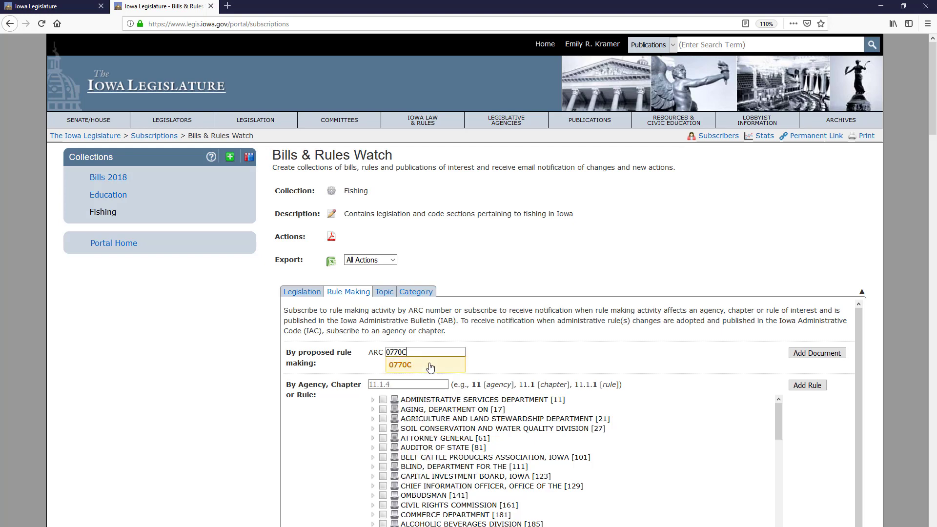
{"action": "left_click", "coordinate": [430, 368]}
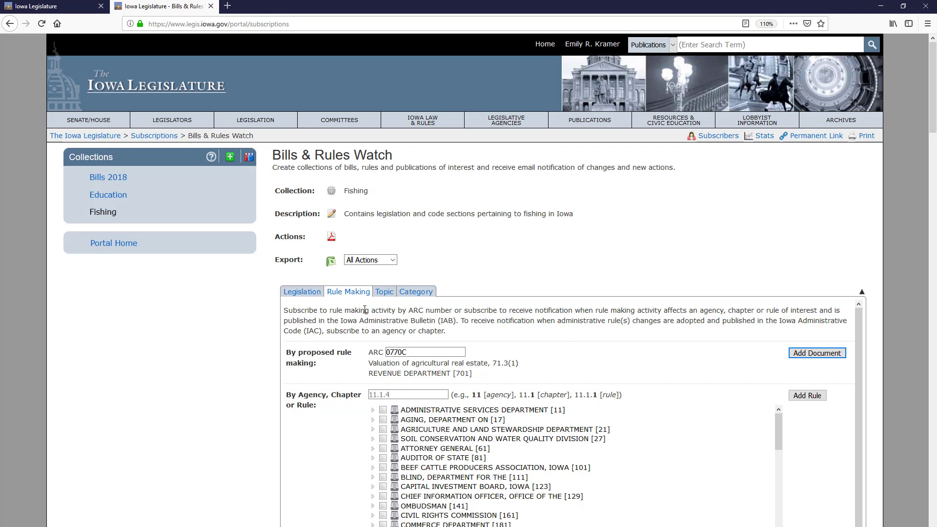
{"action": "left_click", "coordinate": [397, 394]}
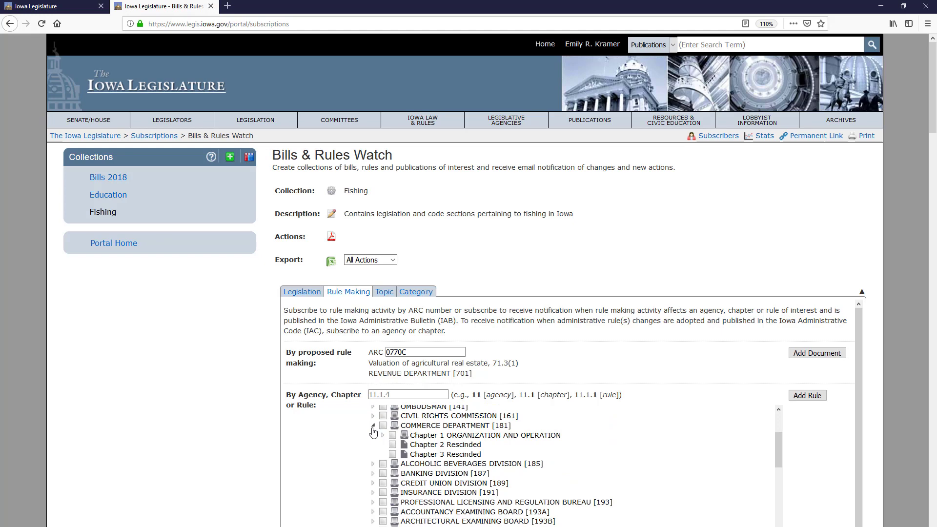
Step: Check Commerce Department rules 1.1 Purpose and 1.2 Scope of rules and add them as rules
{"action": "left_click", "coordinate": [384, 436]}
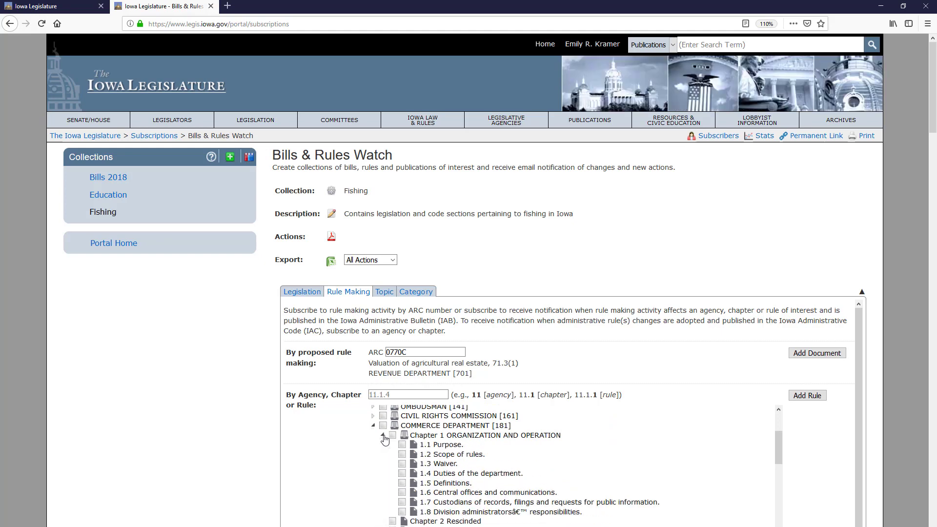
{"action": "left_click", "coordinate": [402, 445]}
{"action": "left_click", "coordinate": [402, 455]}
{"action": "left_click", "coordinate": [805, 399]}
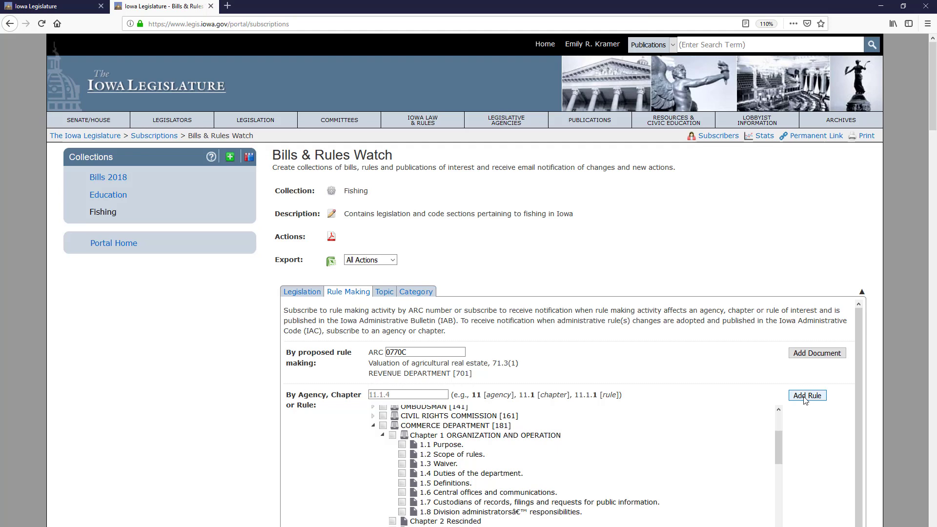
{"action": "left_click", "coordinate": [379, 295]}
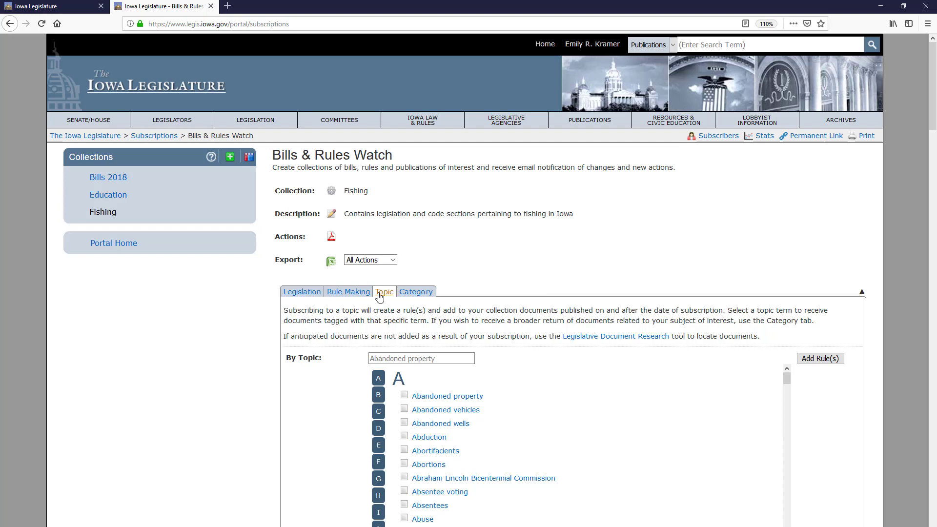
Step: Pick Education from the By Topic suggestions for 'edu' and add it as a rule
{"action": "left_click", "coordinate": [404, 359]}
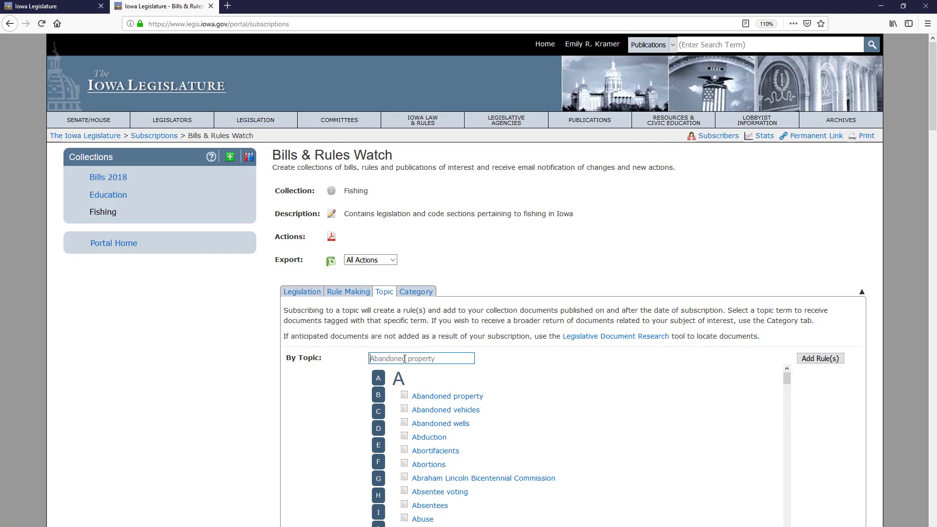
{"action": "type", "text": "edu"}
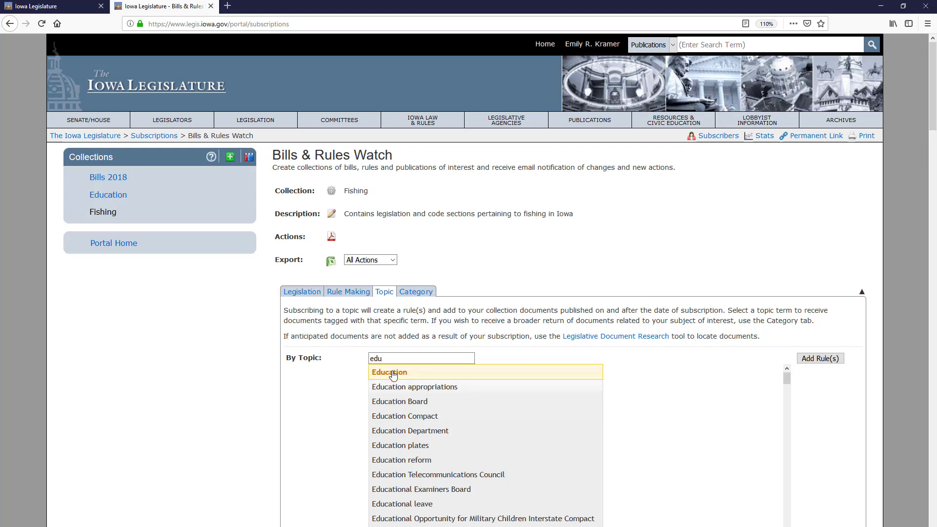
{"action": "left_click", "coordinate": [393, 374]}
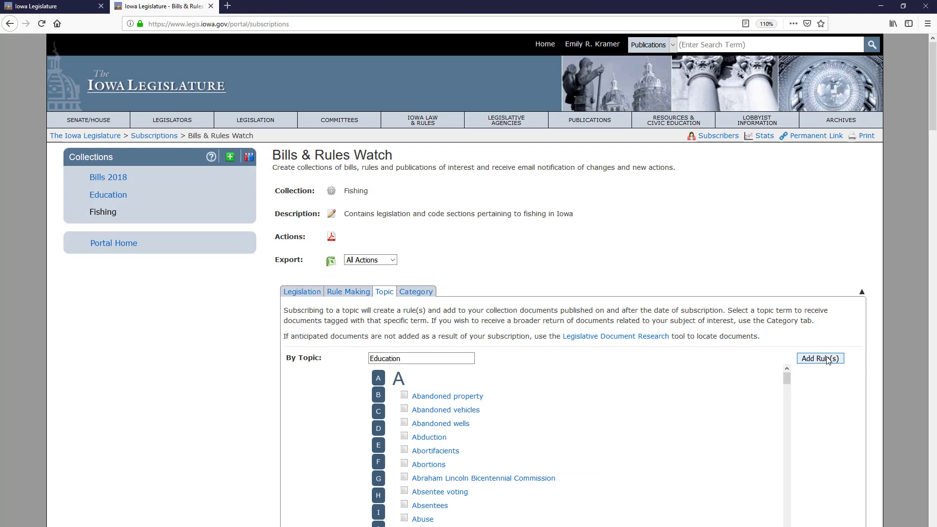
{"action": "left_click", "coordinate": [828, 359]}
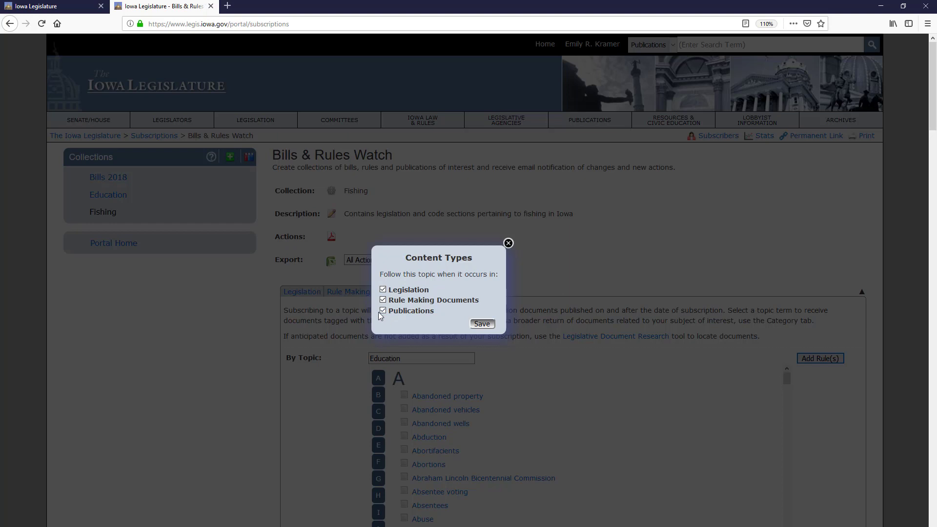
Step: Untick Rule Making Documents in Content Types and save the Education topic rule
{"action": "left_click", "coordinate": [382, 301]}
{"action": "left_click", "coordinate": [492, 324]}
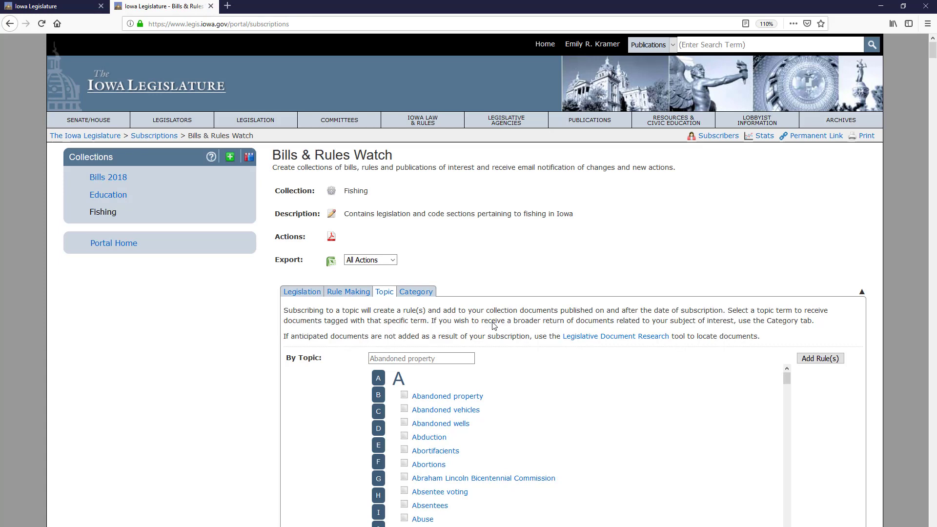
{"action": "scroll", "coordinate": [494, 326], "scroll_direction": "down", "scroll_amount": 5}
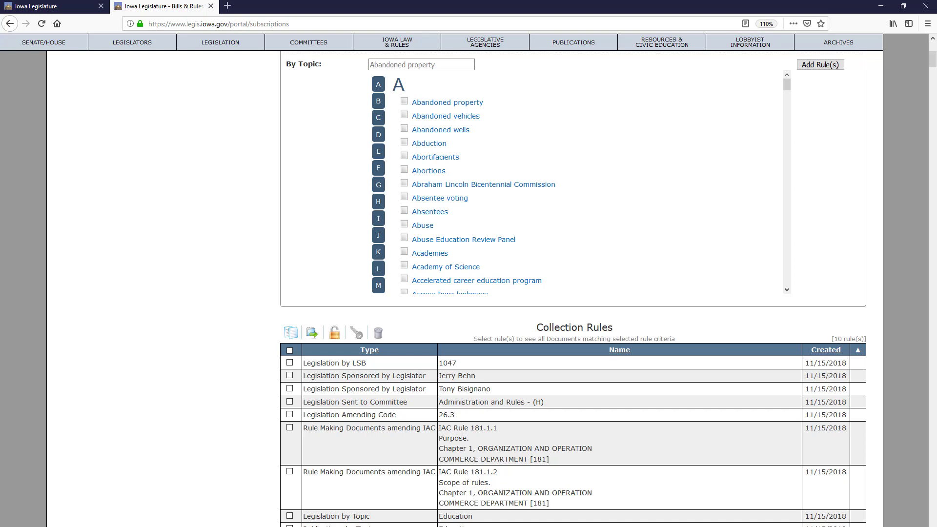
{"action": "scroll", "coordinate": [466, 503], "scroll_direction": "up", "scroll_amount": 5}
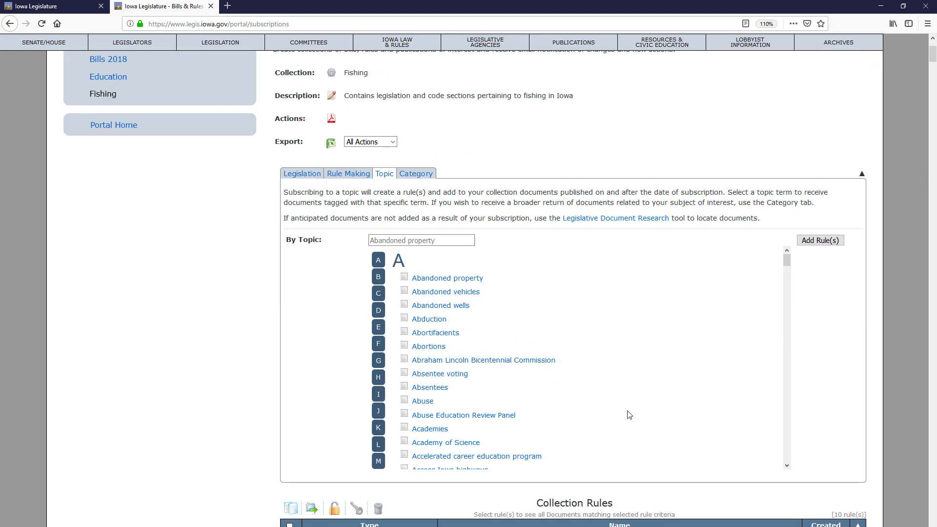
Step: Check the Abduction, Garbage, Garden equipment and Gardens topics, add them as rules, and save
{"action": "left_click", "coordinate": [428, 325]}
{"action": "left_click", "coordinate": [381, 360]}
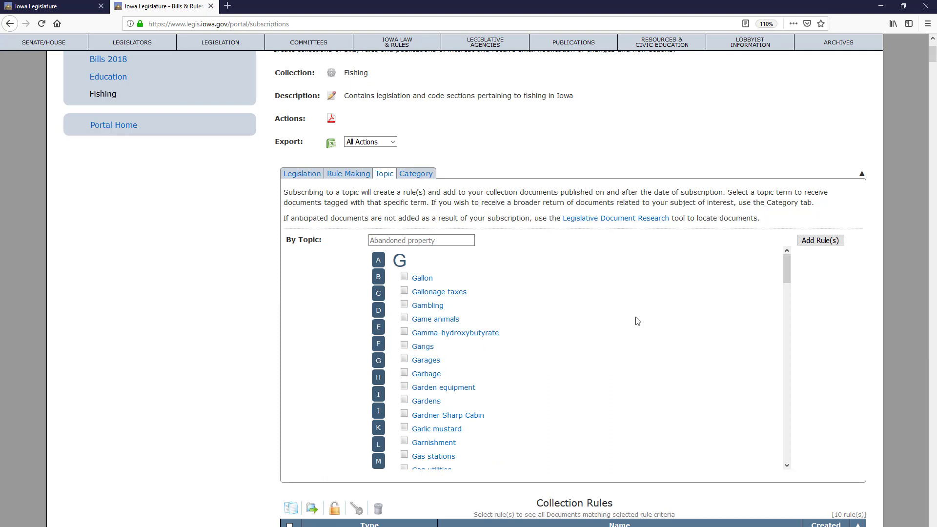
{"action": "mouse_move", "coordinate": [789, 268]}
{"action": "left_mouse_down"}
{"action": "mouse_move", "coordinate": [782, 305]}
{"action": "mouse_move", "coordinate": [773, 261]}
{"action": "left_mouse_up"}
{"action": "left_click", "coordinate": [404, 373]}
{"action": "left_click", "coordinate": [404, 387]}
{"action": "left_click", "coordinate": [403, 401]}
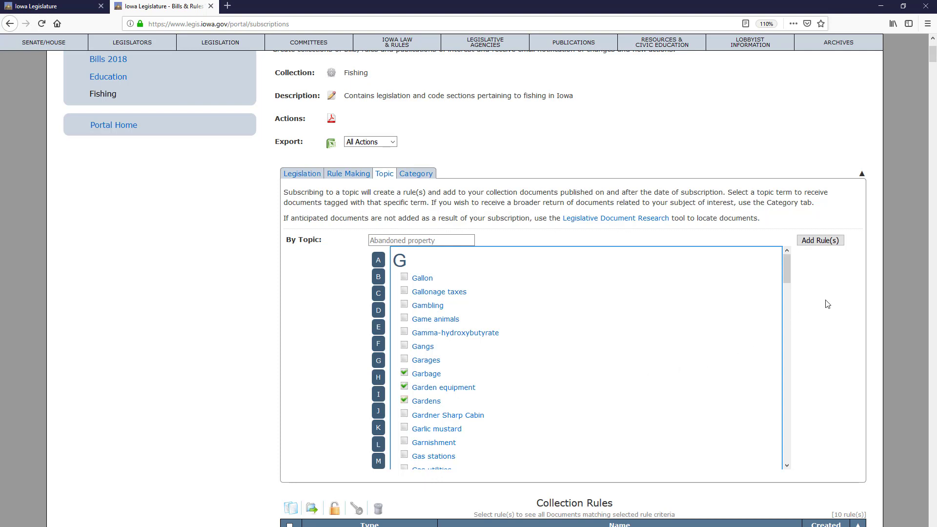
{"action": "left_click", "coordinate": [835, 241]}
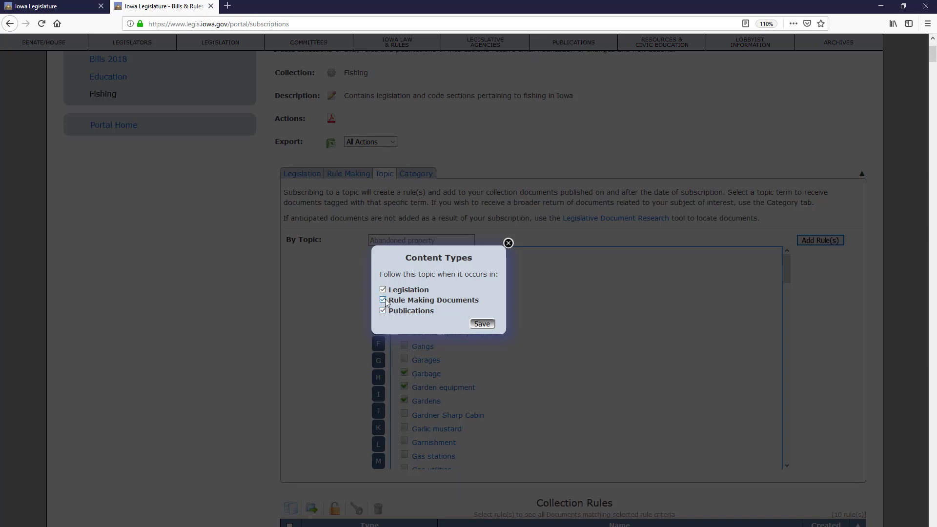
{"action": "left_click", "coordinate": [482, 324]}
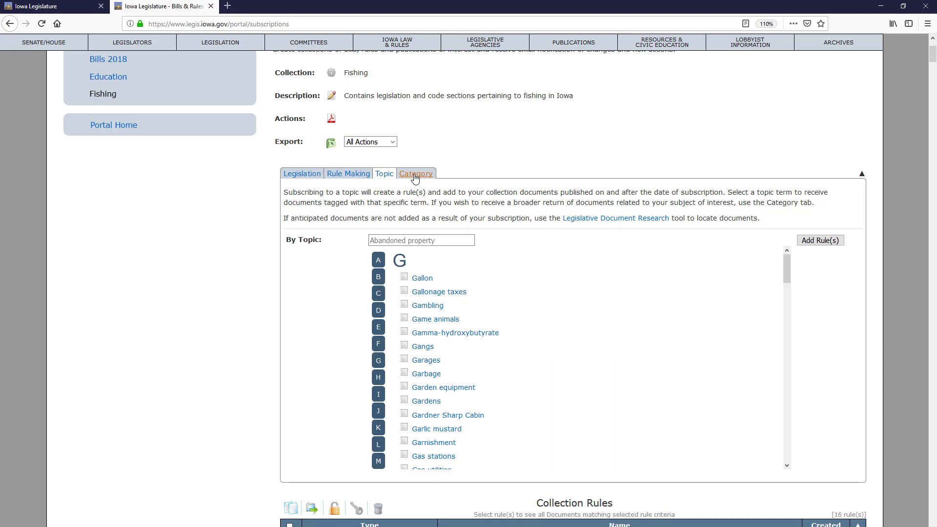
Step: Show the Category subscriptions and expand Civil Law to reveal its subcategories
{"action": "left_click", "coordinate": [416, 174]}
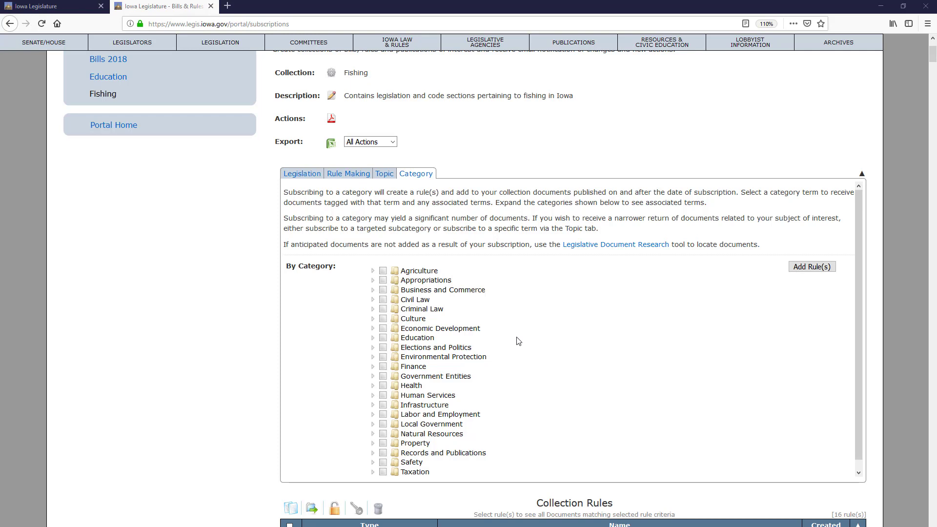
{"action": "left_click", "coordinate": [373, 300]}
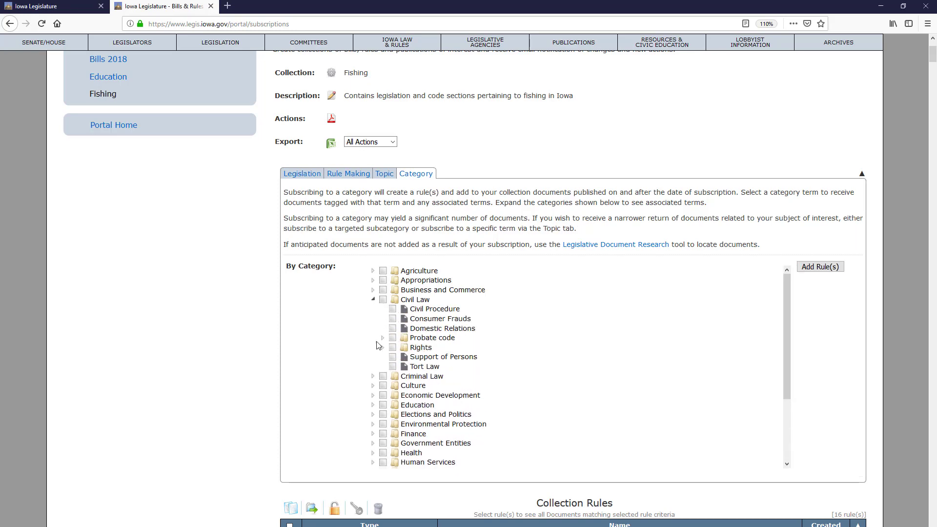
{"action": "scroll", "coordinate": [397, 347], "scroll_direction": "down", "scroll_amount": 10}
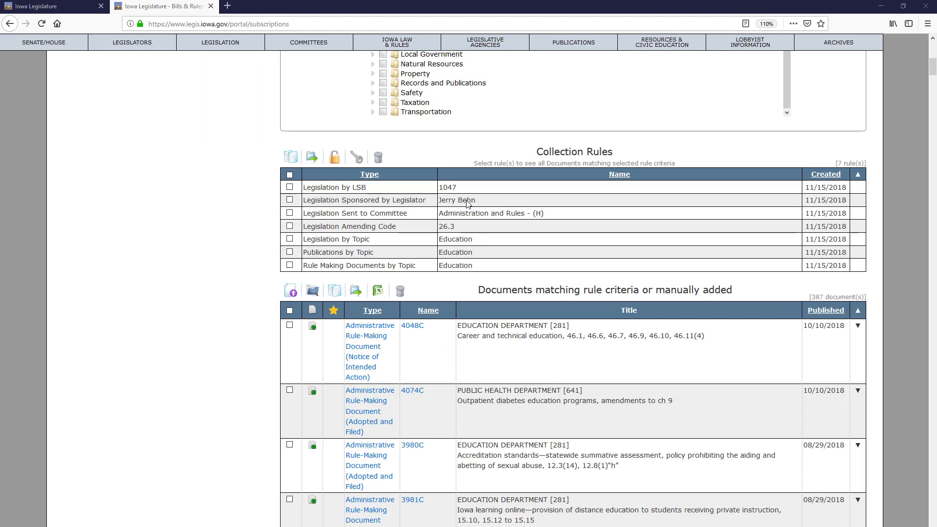
Step: Select the Legislation by Topic and Publications by Topic Education rules in Collection Rules
{"action": "left_click", "coordinate": [290, 239]}
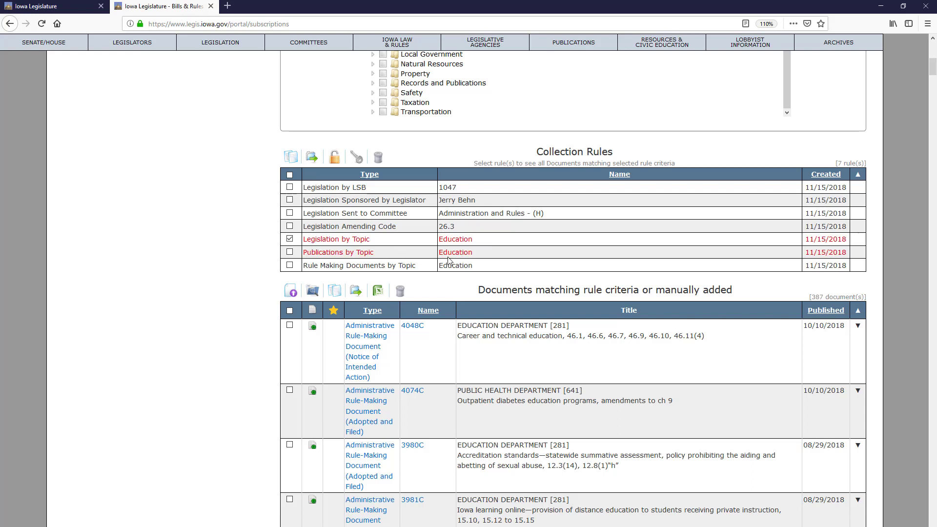
{"action": "scroll", "coordinate": [560, 278], "scroll_direction": "down", "scroll_amount": 5}
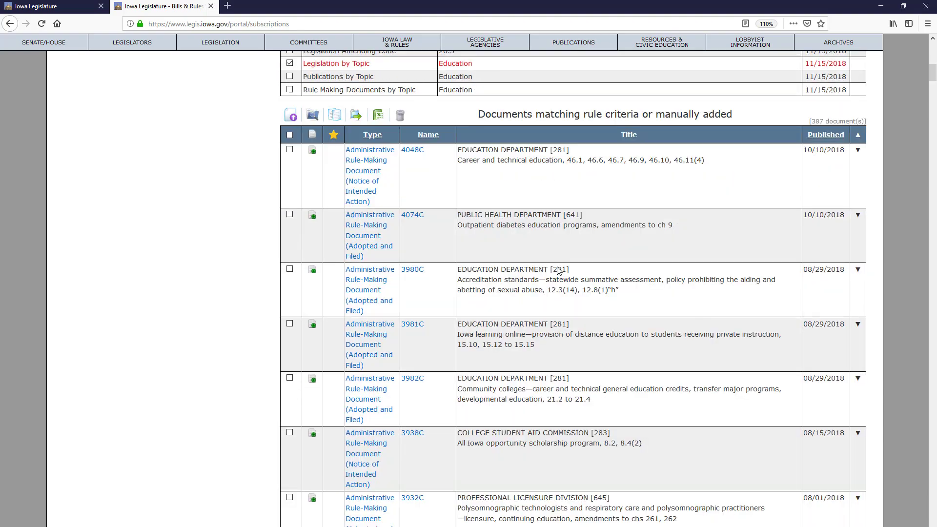
{"action": "scroll", "coordinate": [558, 267], "scroll_direction": "down", "scroll_amount": 10}
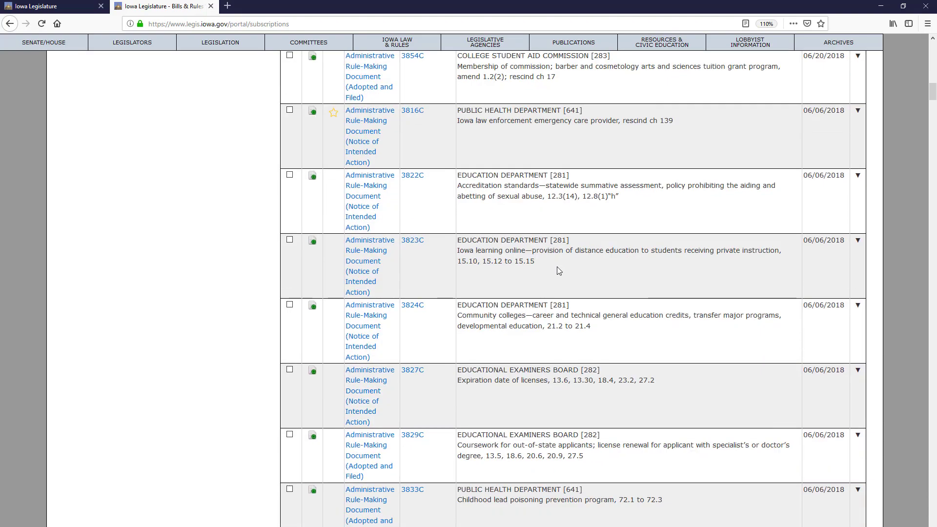
{"action": "scroll", "coordinate": [537, 261], "scroll_direction": "down", "scroll_amount": 2}
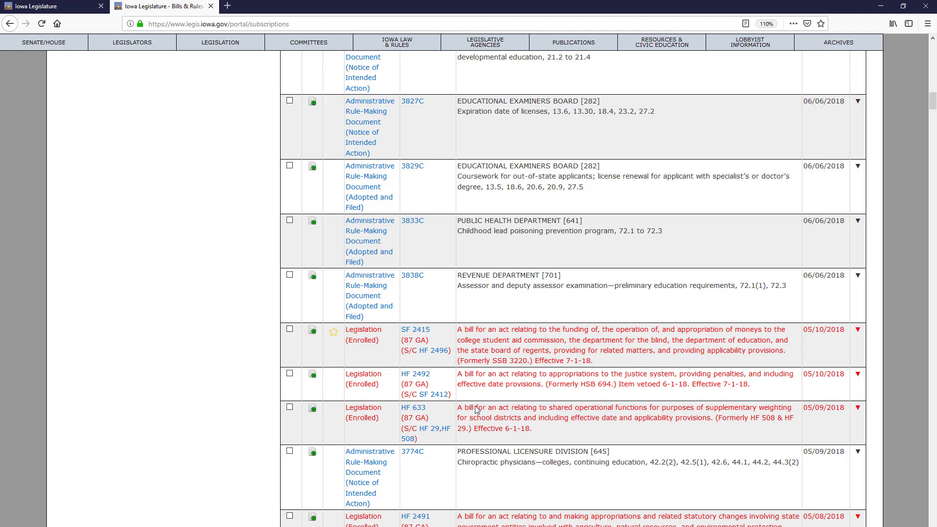
{"action": "scroll", "coordinate": [535, 404], "scroll_direction": "up", "scroll_amount": 3}
{"action": "scroll", "coordinate": [536, 404], "scroll_direction": "up", "scroll_amount": 15}
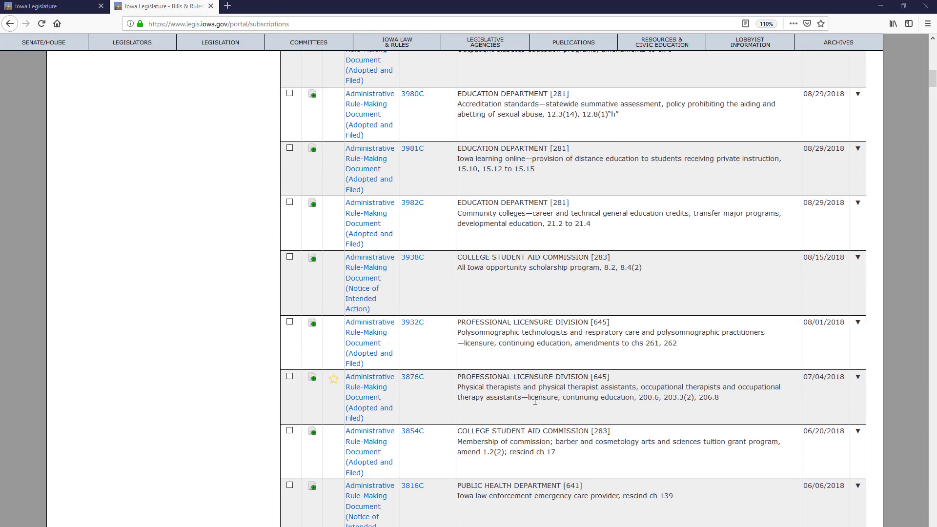
{"action": "scroll", "coordinate": [535, 400], "scroll_direction": "up", "scroll_amount": 2}
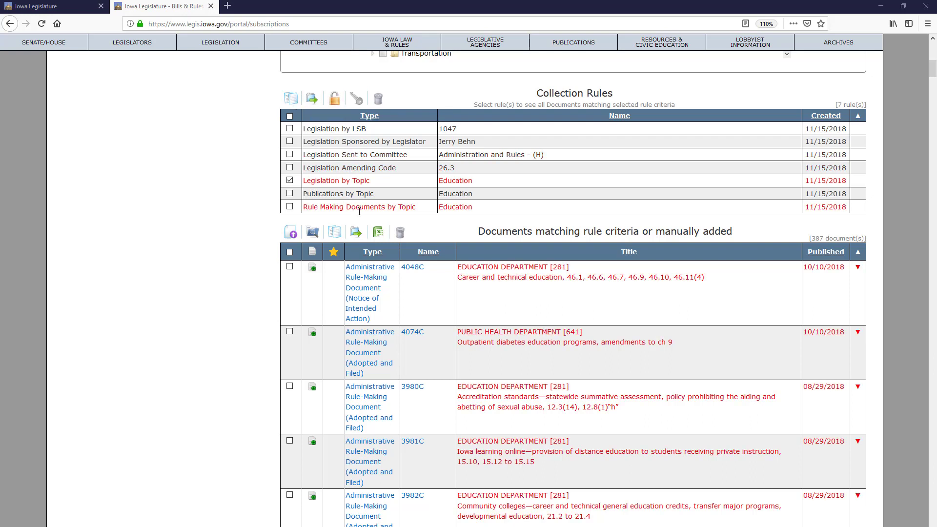
{"action": "left_click", "coordinate": [289, 193]}
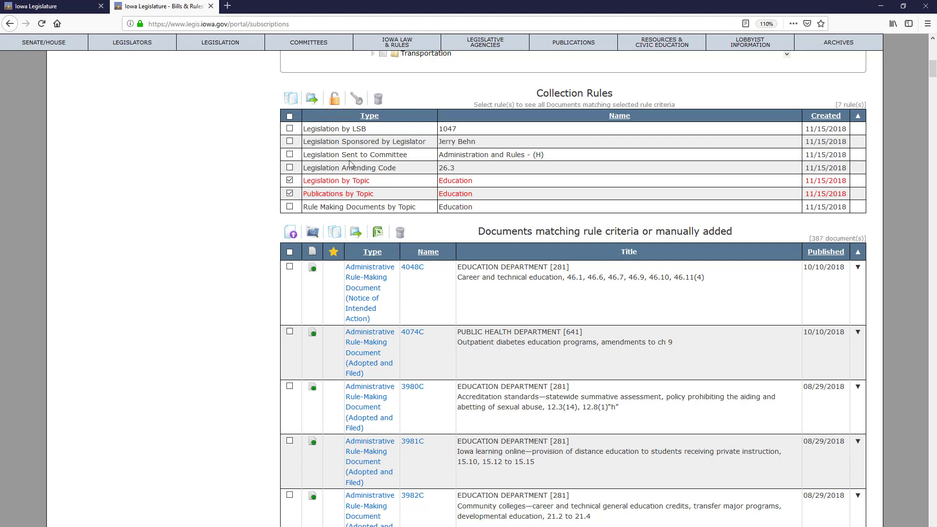
Step: Lock both selected topic rules, then unlock the Legislation by Topic rule
{"action": "left_click", "coordinate": [334, 104]}
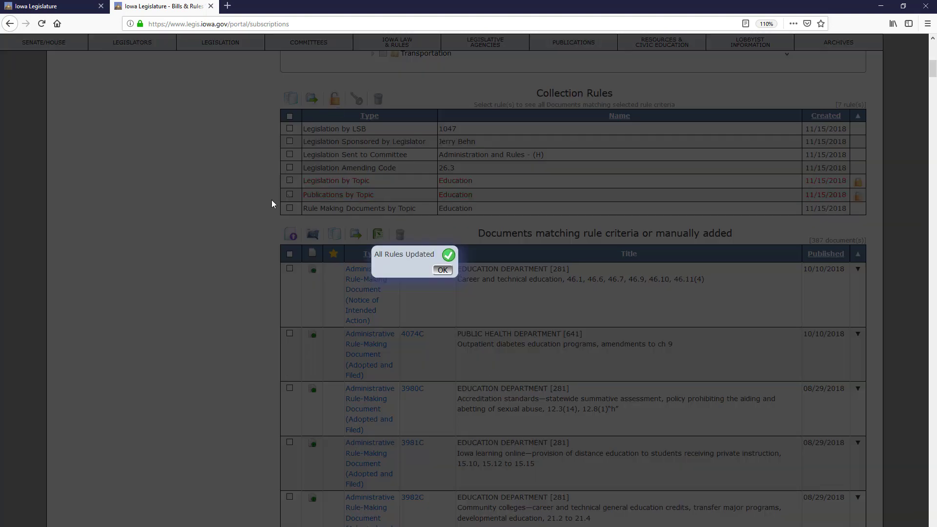
{"action": "left_click", "coordinate": [442, 270]}
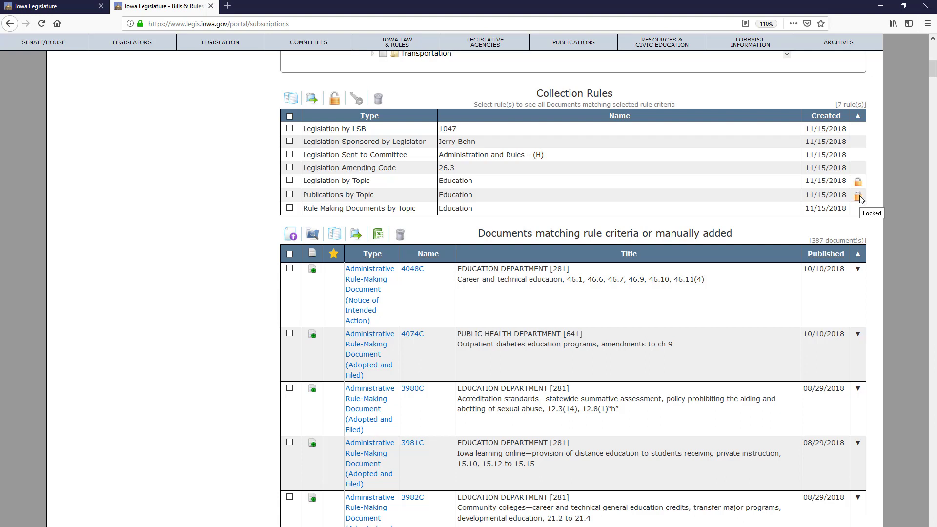
{"action": "left_click", "coordinate": [290, 181]}
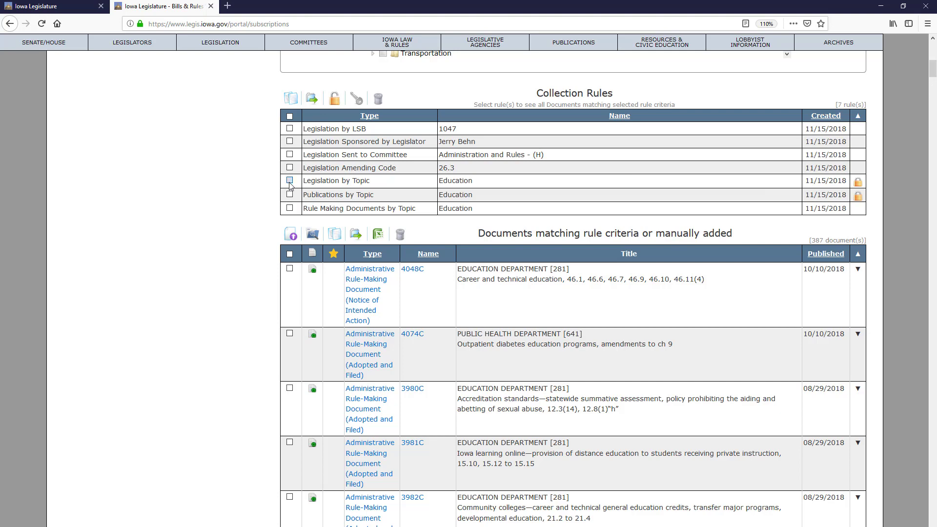
{"action": "left_click", "coordinate": [357, 100]}
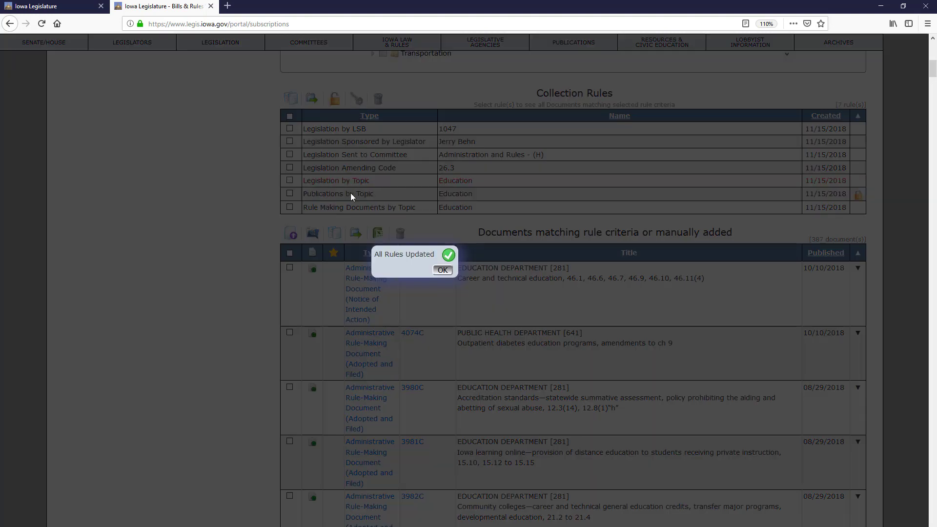
{"action": "left_click", "coordinate": [442, 270]}
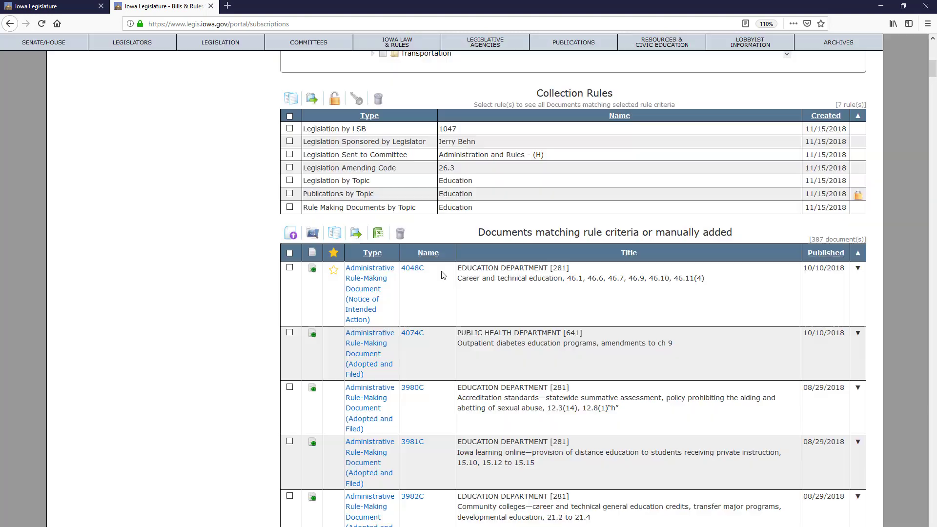
Step: Delete the Legislation by Topic rule, leaving six rules in the collection
{"action": "left_click", "coordinate": [289, 181]}
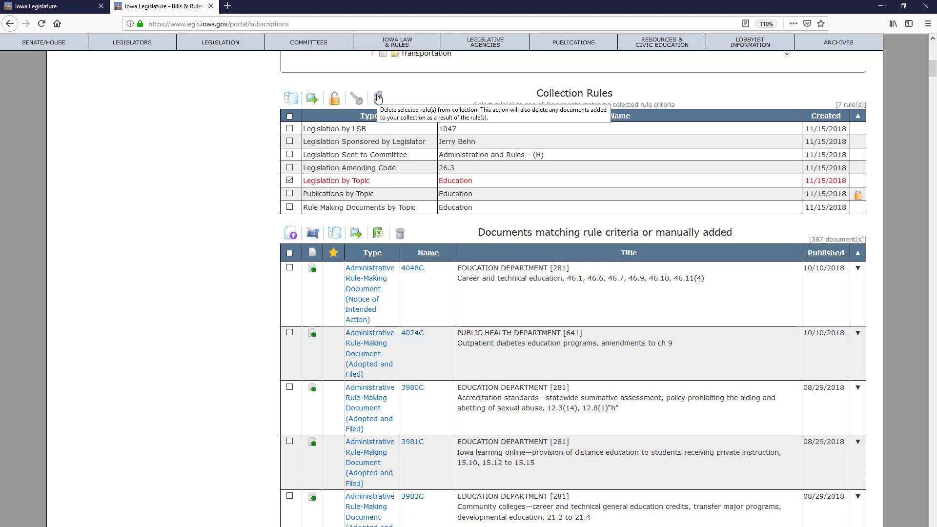
{"action": "left_click", "coordinate": [379, 98]}
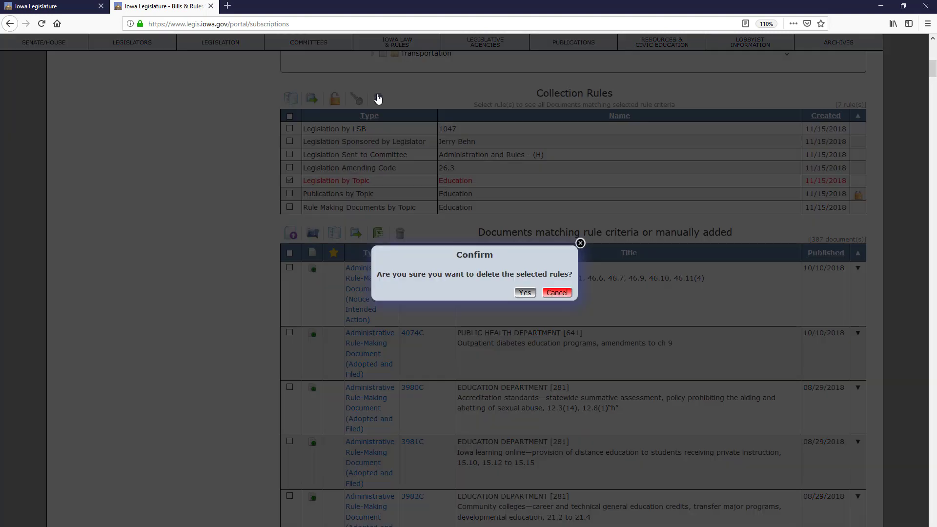
{"action": "left_click", "coordinate": [527, 293]}
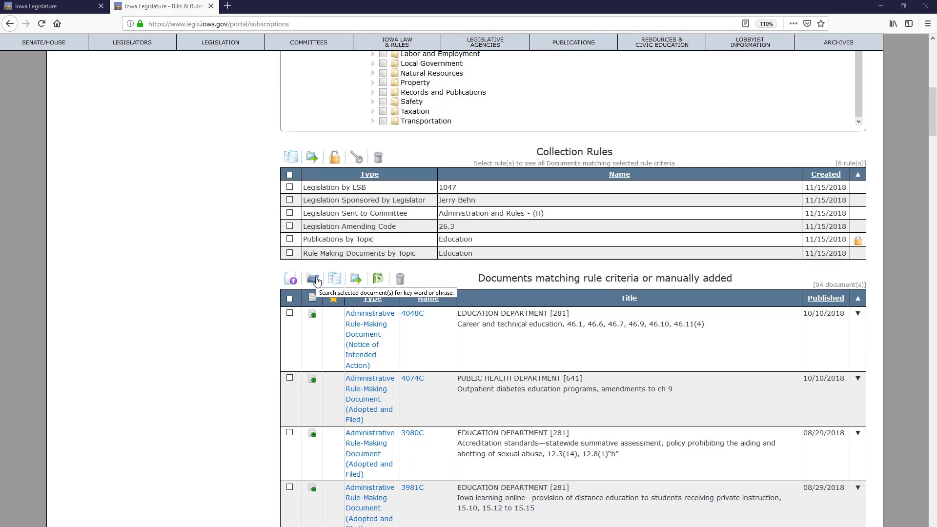
Step: Search every document in the collection for 'education' and review the highlighted matches
{"action": "left_click", "coordinate": [290, 300]}
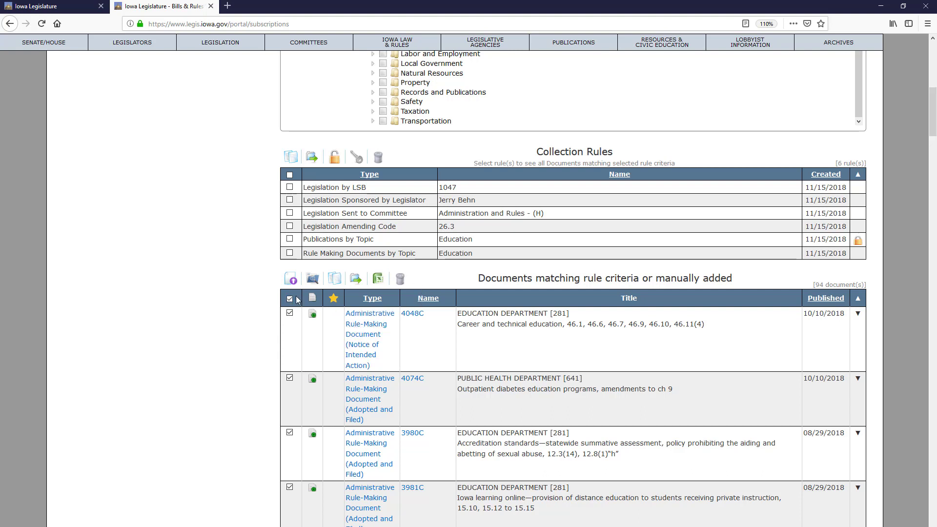
{"action": "left_click", "coordinate": [330, 279]}
{"action": "type", "text": "educa"}
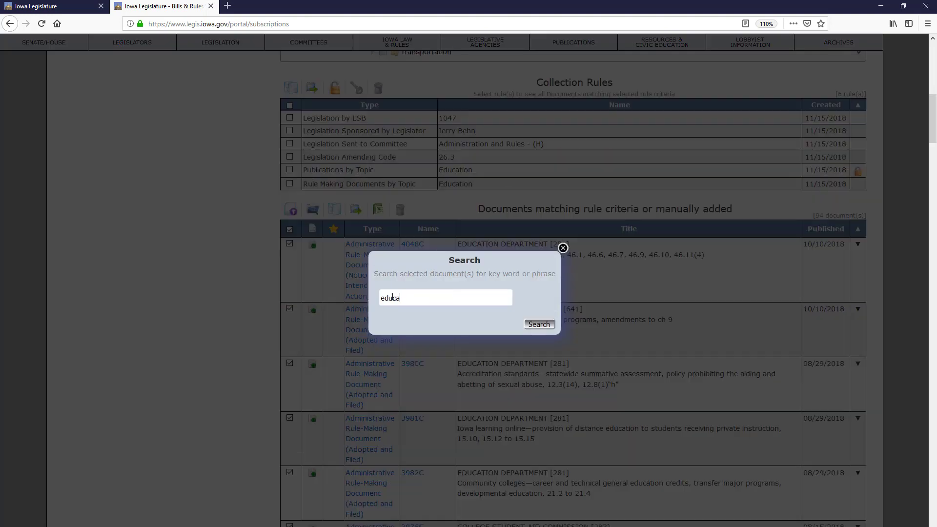
{"action": "type", "text": "tion"}
{"action": "left_click", "coordinate": [540, 325]}
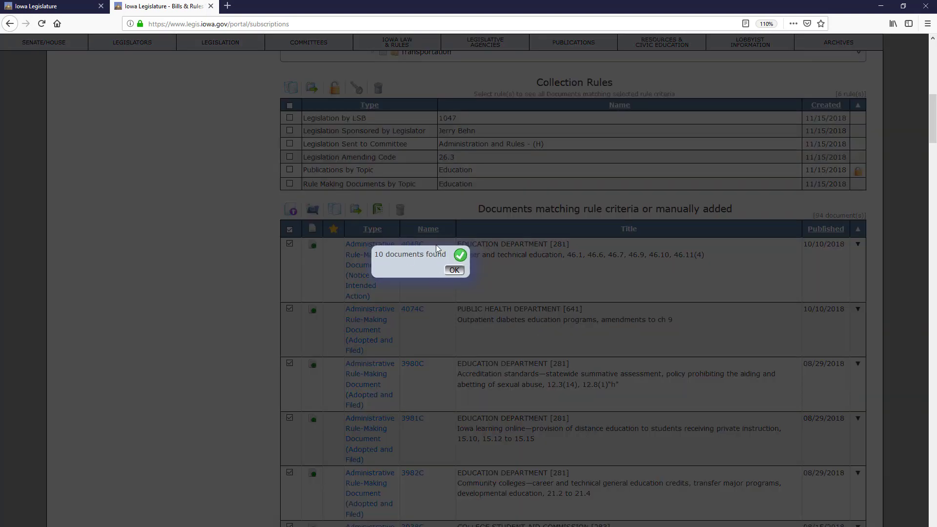
{"action": "left_click", "coordinate": [454, 270]}
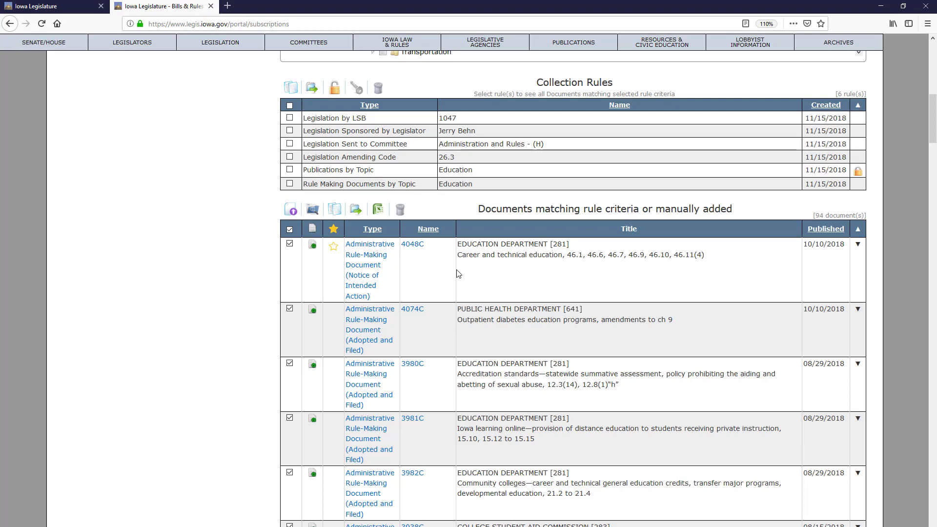
{"action": "scroll", "coordinate": [459, 273], "scroll_direction": "down", "scroll_amount": 10}
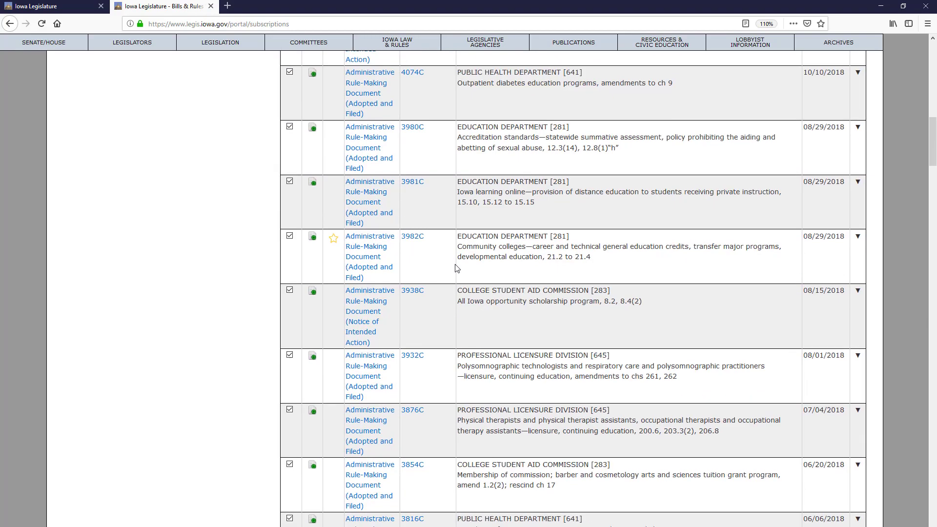
{"action": "scroll", "coordinate": [538, 469], "scroll_direction": "up", "scroll_amount": 4}
{"action": "scroll", "coordinate": [537, 469], "scroll_direction": "down", "scroll_amount": 15}
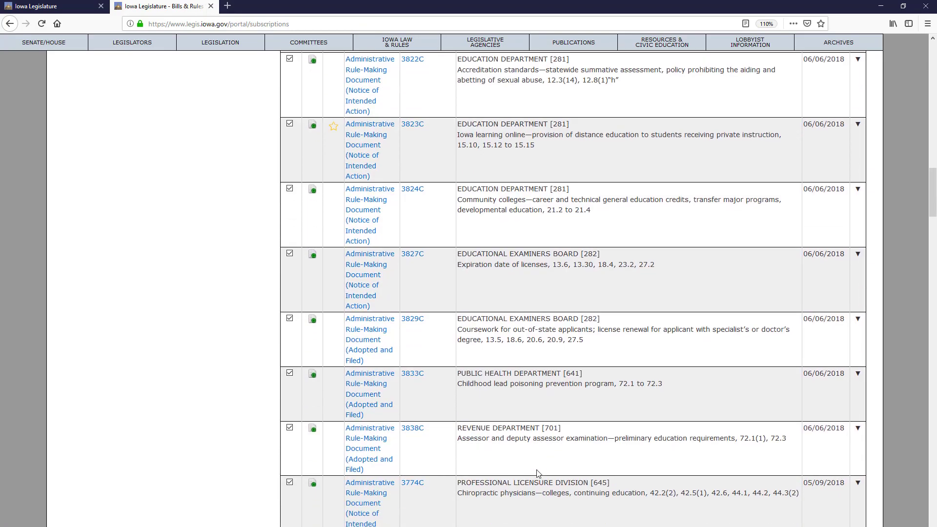
{"action": "scroll", "coordinate": [538, 469], "scroll_direction": "down", "scroll_amount": 18}
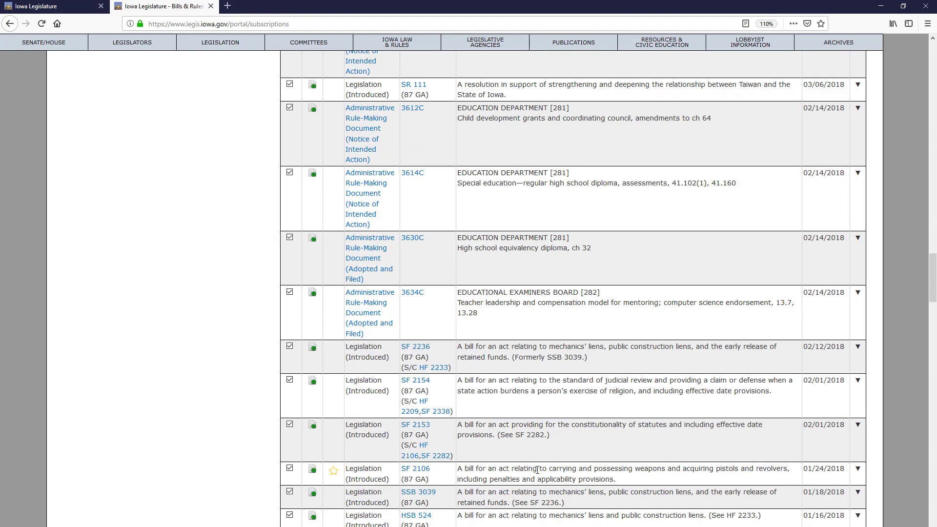
{"action": "scroll", "coordinate": [537, 472], "scroll_direction": "down", "scroll_amount": 5}
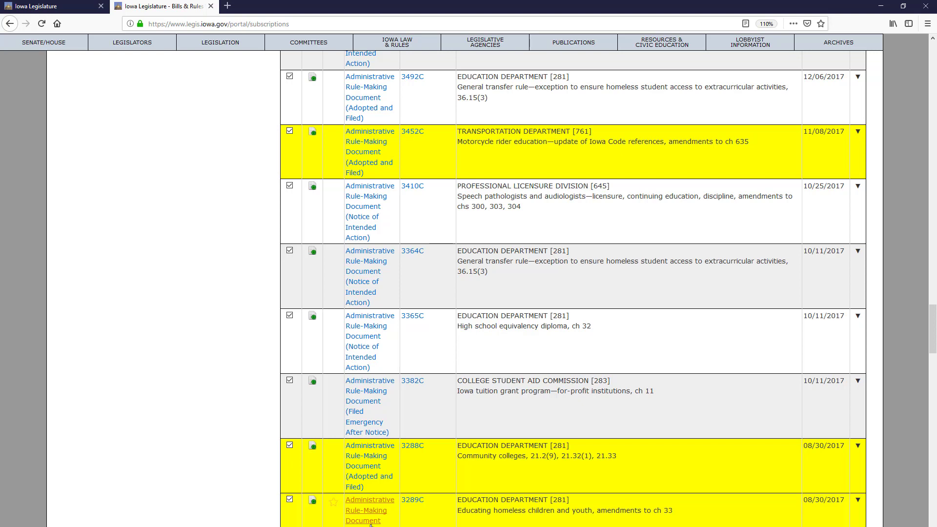
{"action": "scroll", "coordinate": [341, 342], "scroll_direction": "up", "scroll_amount": 10}
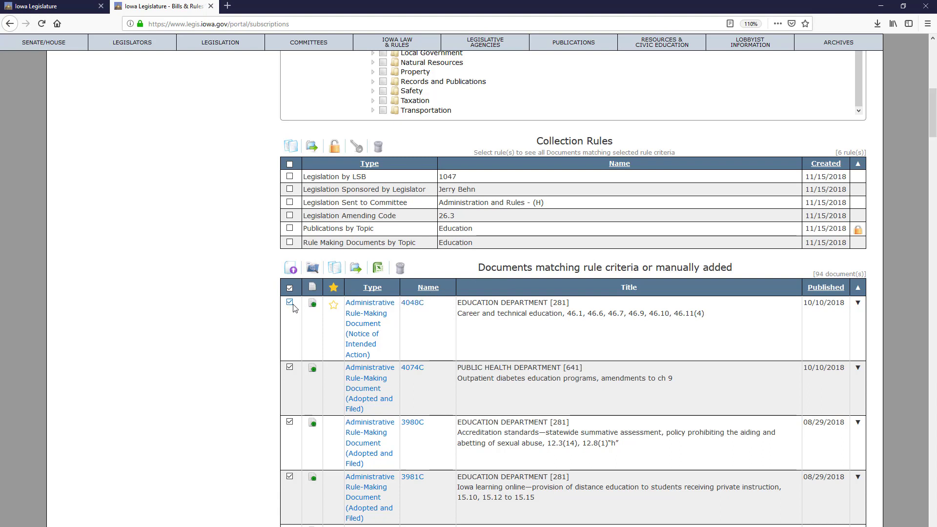
Step: Cancel an Excel export of the selection, then delete only document 4048C from the collection
{"action": "left_click", "coordinate": [376, 269]}
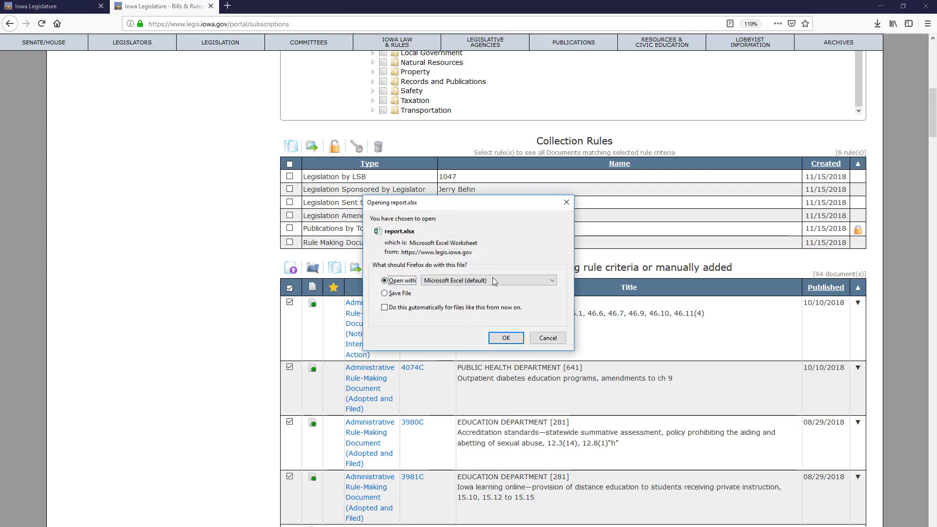
{"action": "left_click", "coordinate": [548, 337]}
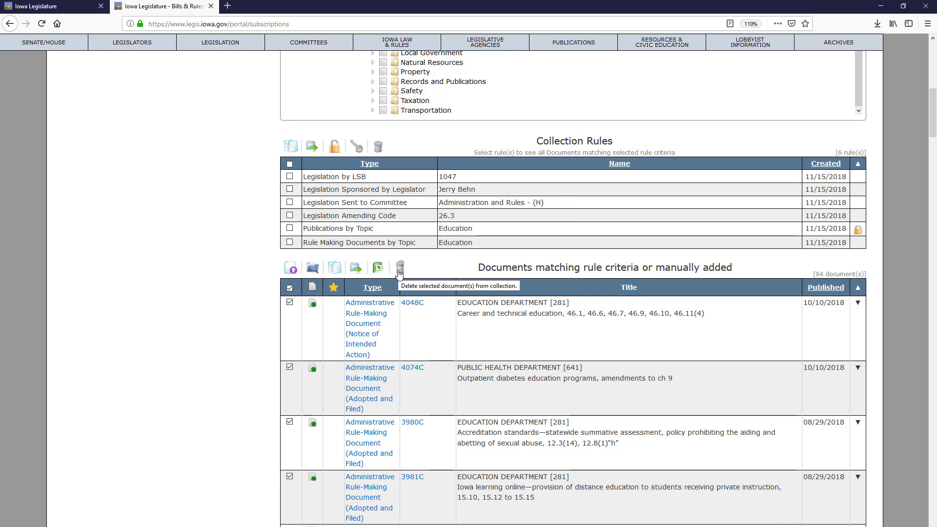
{"action": "left_click", "coordinate": [289, 288]}
{"action": "left_click", "coordinate": [290, 301]}
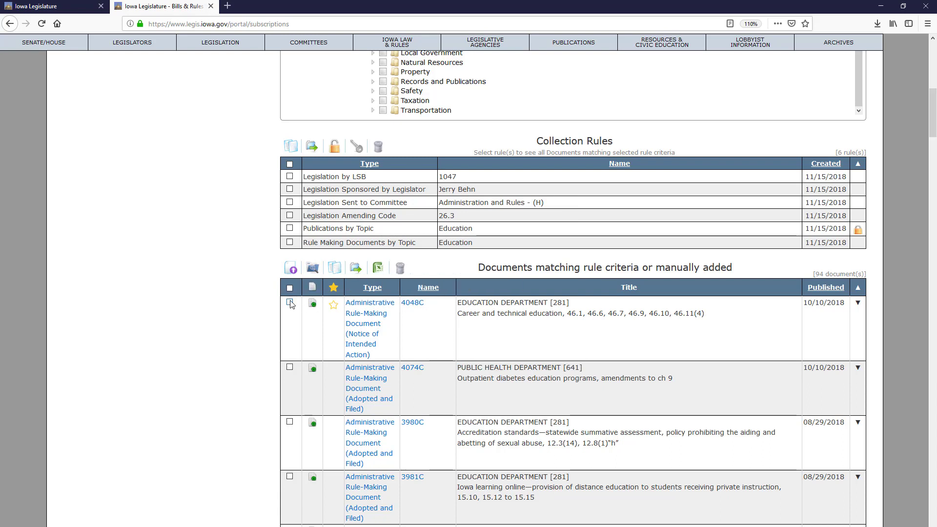
{"action": "left_click", "coordinate": [401, 269]}
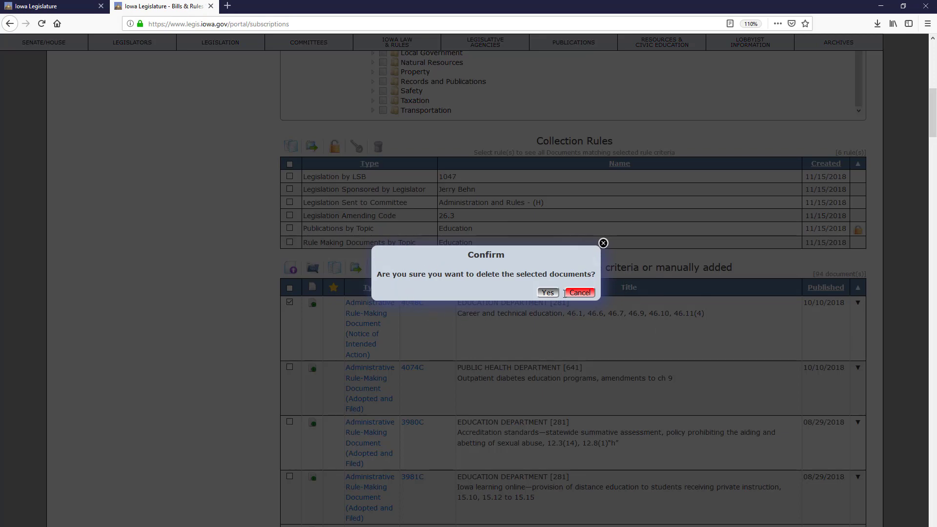
{"action": "left_click", "coordinate": [549, 293]}
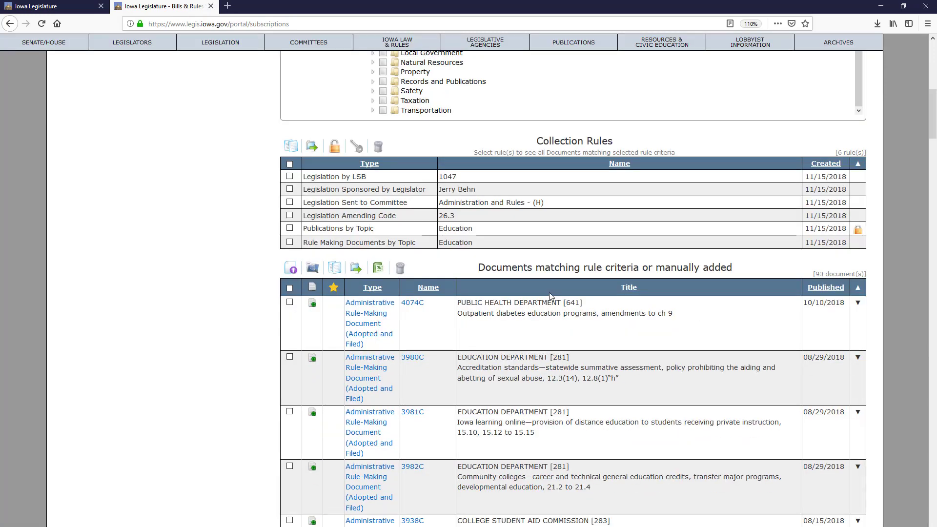
Step: Paste and save the note 'relating to education' on document 4074C
{"action": "left_click", "coordinate": [314, 307]}
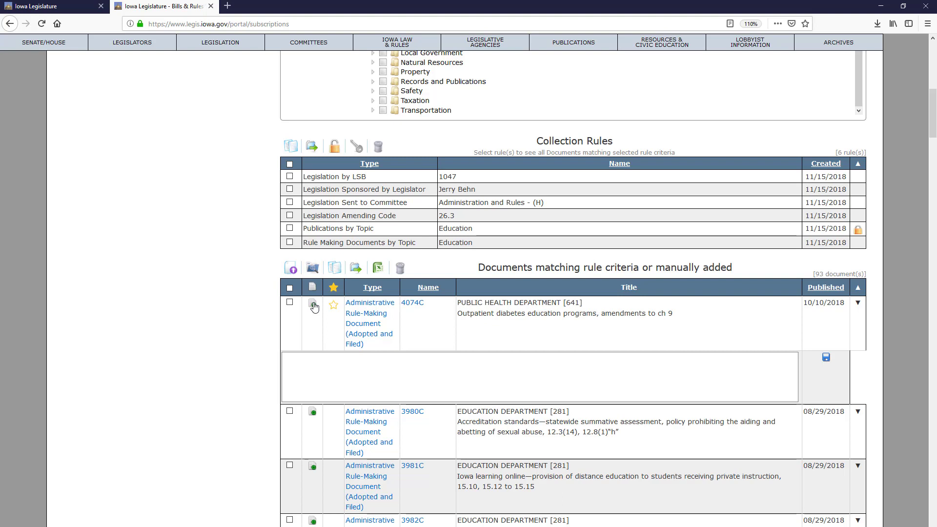
{"action": "left_click", "coordinate": [364, 367]}
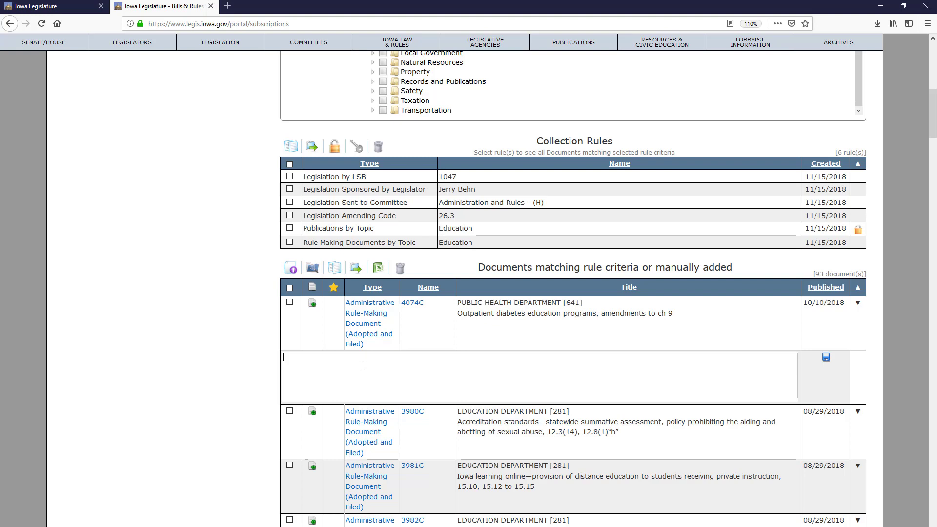
{"action": "type", "text": "relating to education"}
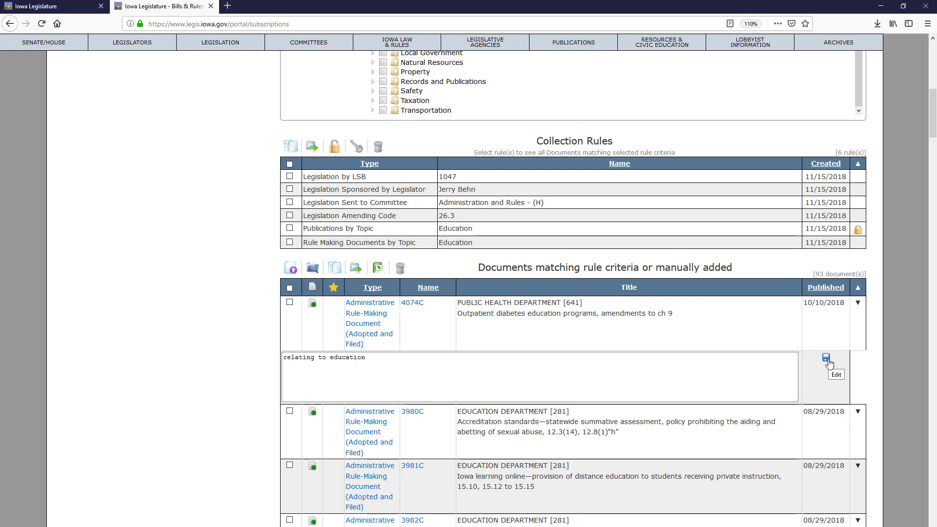
{"action": "left_click", "coordinate": [826, 359]}
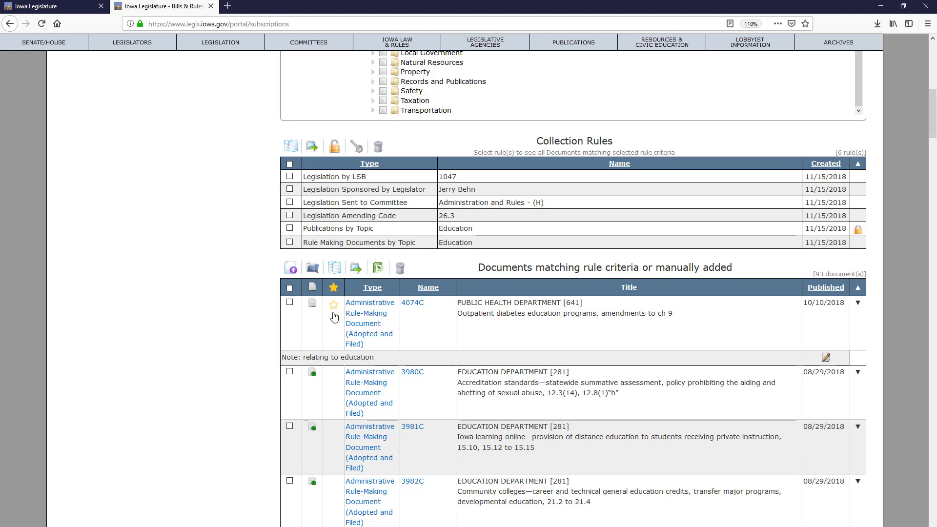
Step: Toggle the priority star on document 3982C, reloading the list in between
{"action": "left_click", "coordinate": [335, 491]}
{"action": "left_click", "coordinate": [42, 24]}
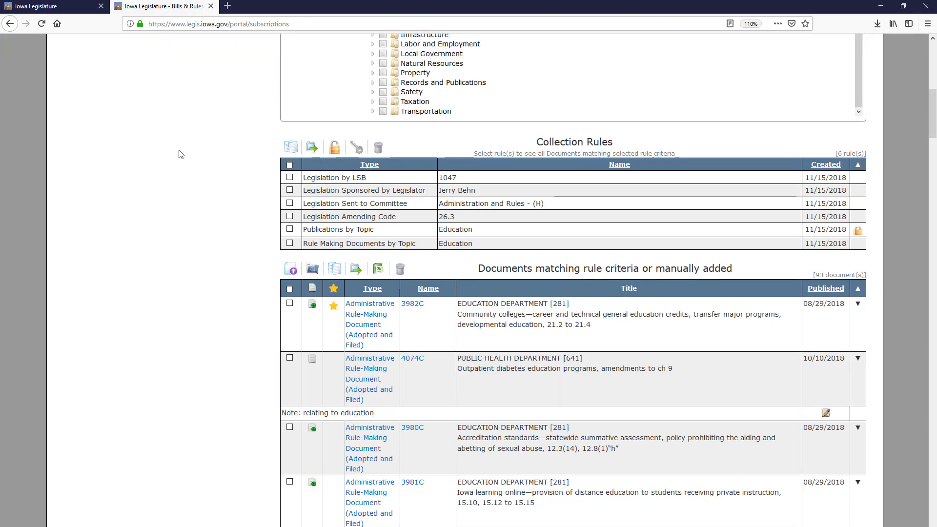
{"action": "left_click", "coordinate": [334, 308]}
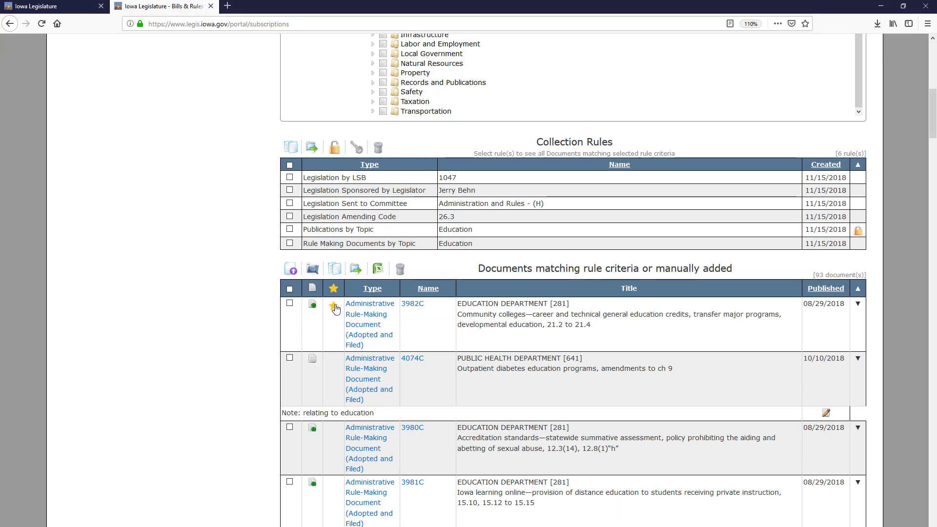